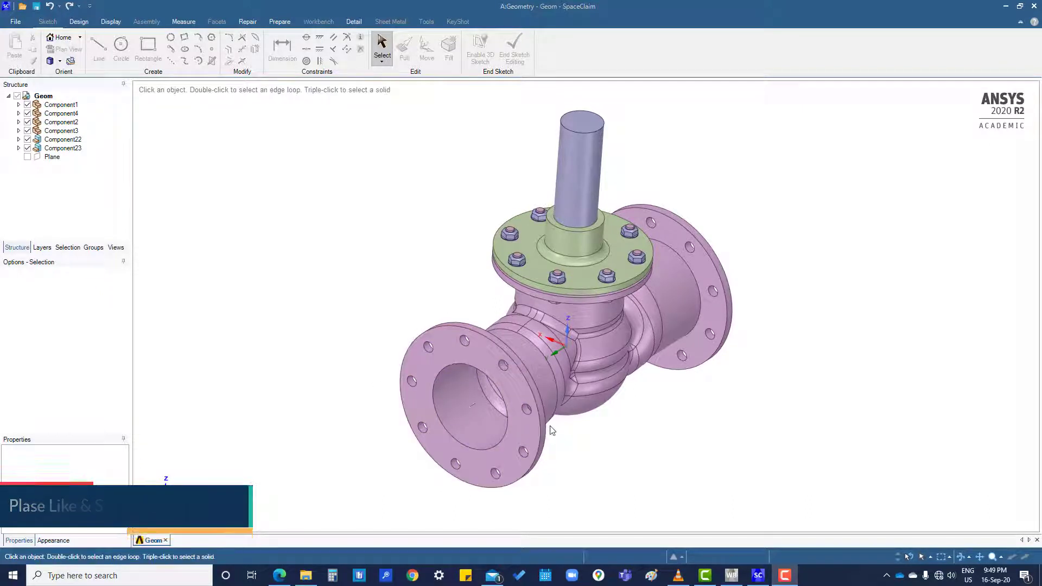
# - Copy the green bonnet flange body about 1.26 in upward along the stem with the Move tool
pyautogui.moveTo(549, 429)
pyautogui.mouseDown(button='middle')
pyautogui.moveTo(519, 415)
pyautogui.moveTo(544, 411)
pyautogui.mouseUp(button='middle')
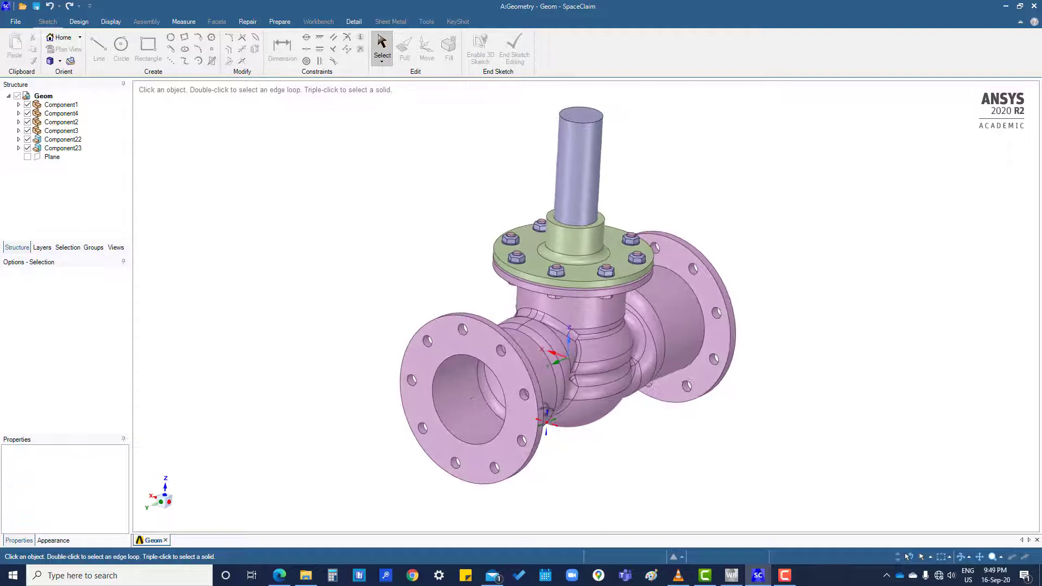
pyautogui.click(583, 272)
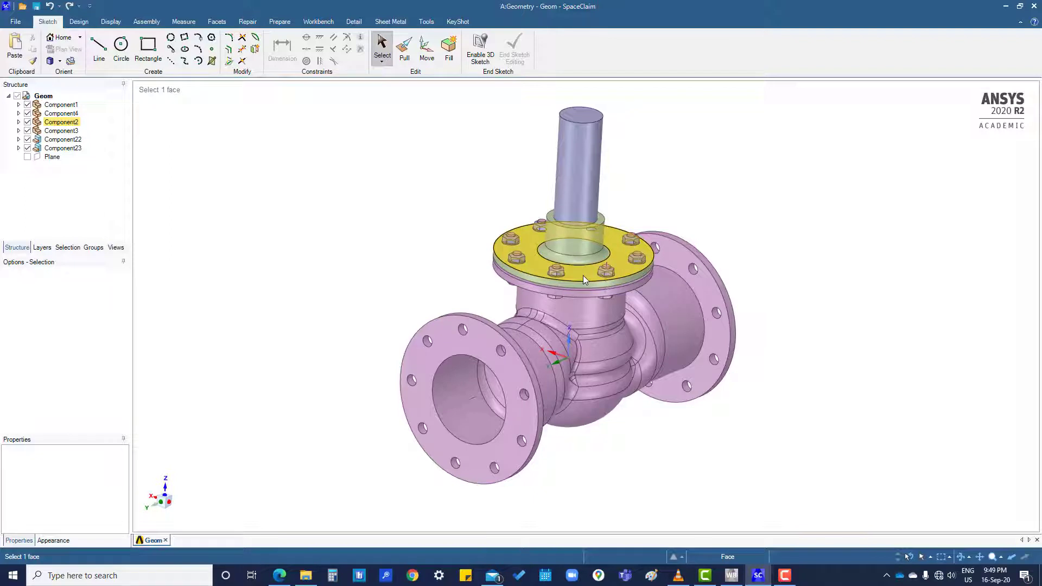
pyautogui.tripleClick(583, 275)
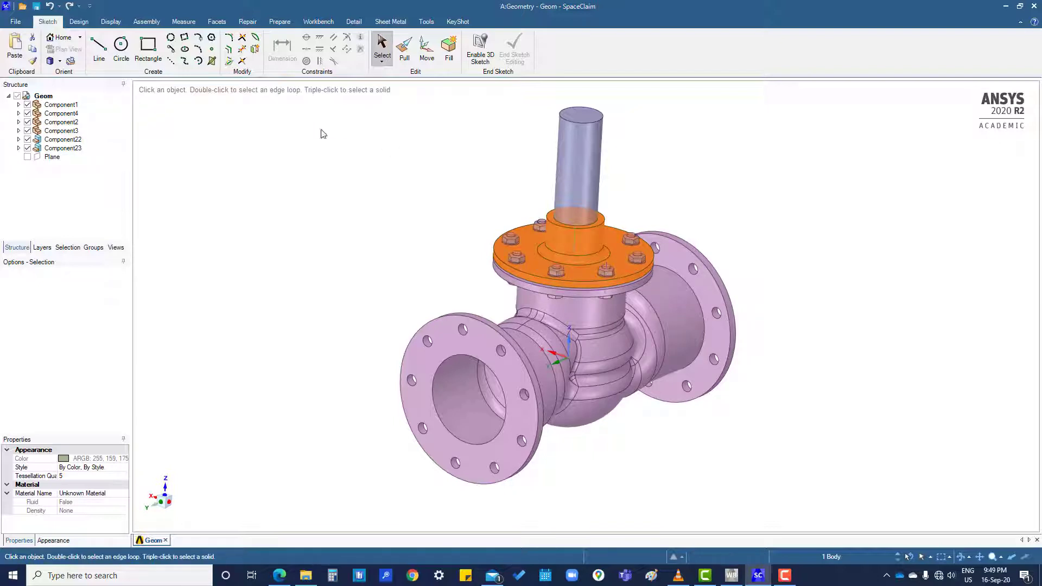
pyautogui.click(77, 22)
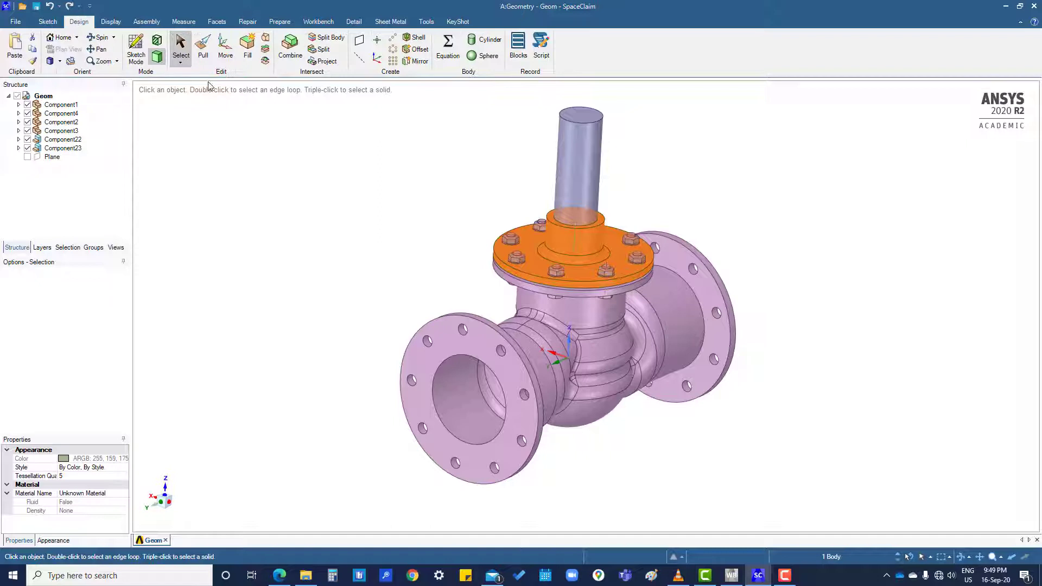
pyautogui.click(225, 48)
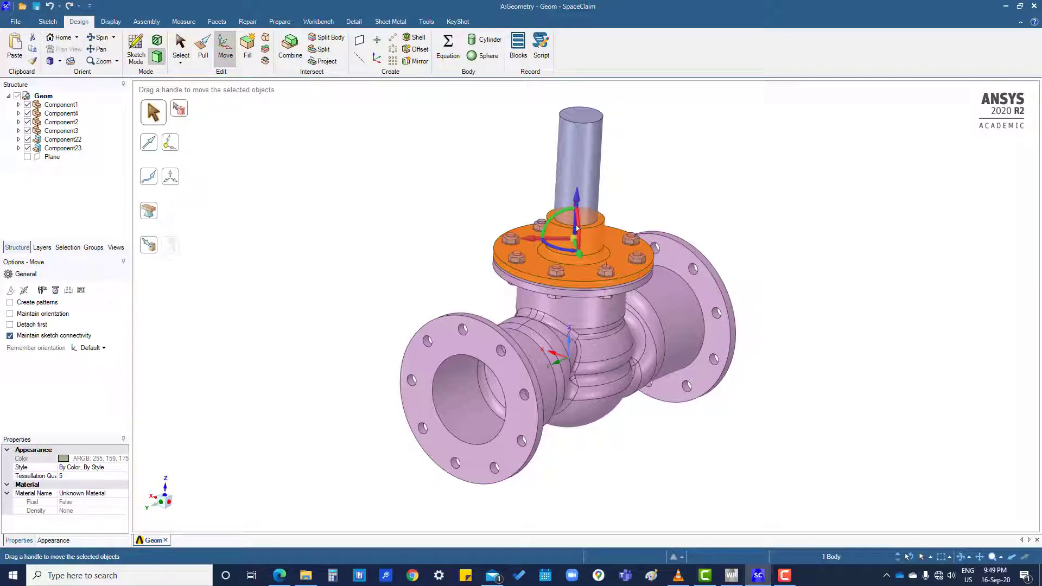
pyautogui.press('ctrl')
pyautogui.keyDown('ctrl'); pyautogui.moveTo(576, 230); pyautogui.dragTo(579, 190); pyautogui.keyUp('ctrl')
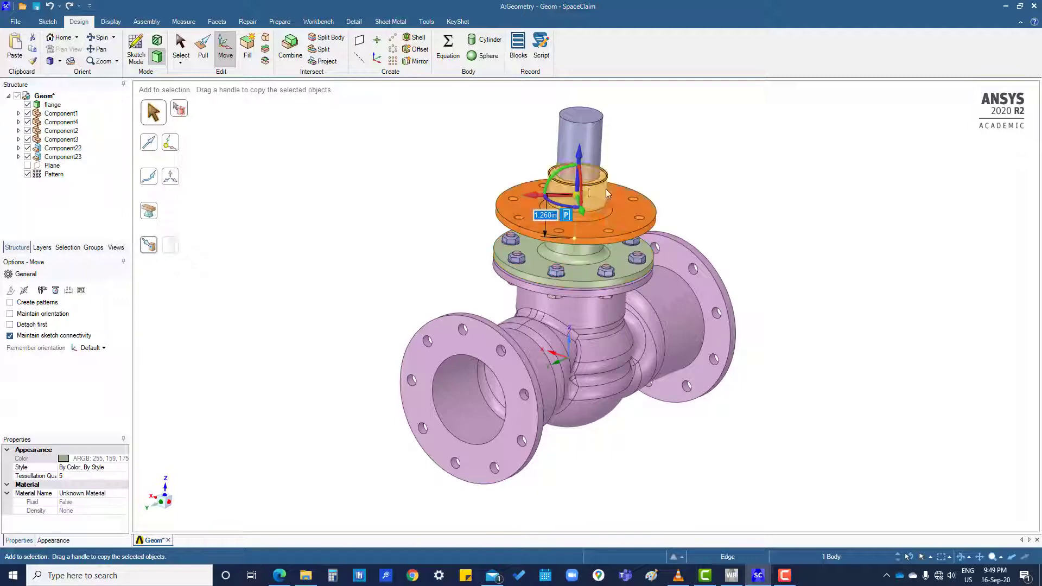
pyautogui.click(742, 201)
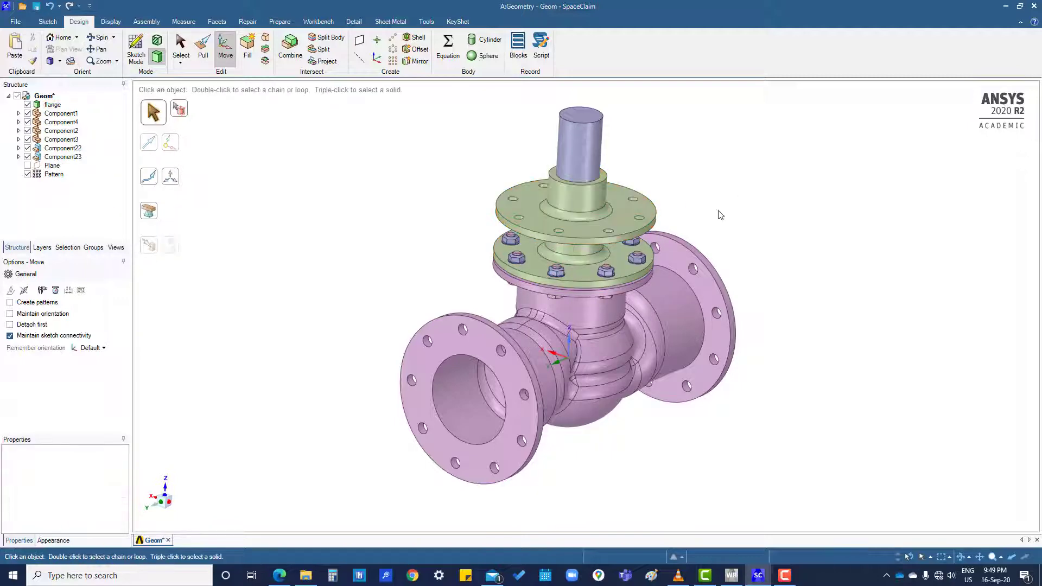
# - Pull the copied flange's top face up about 0.13 in and enlarge the radius of its outer rim
pyautogui.moveTo(478, 391); pyautogui.dragTo(542, 419, button='middle')
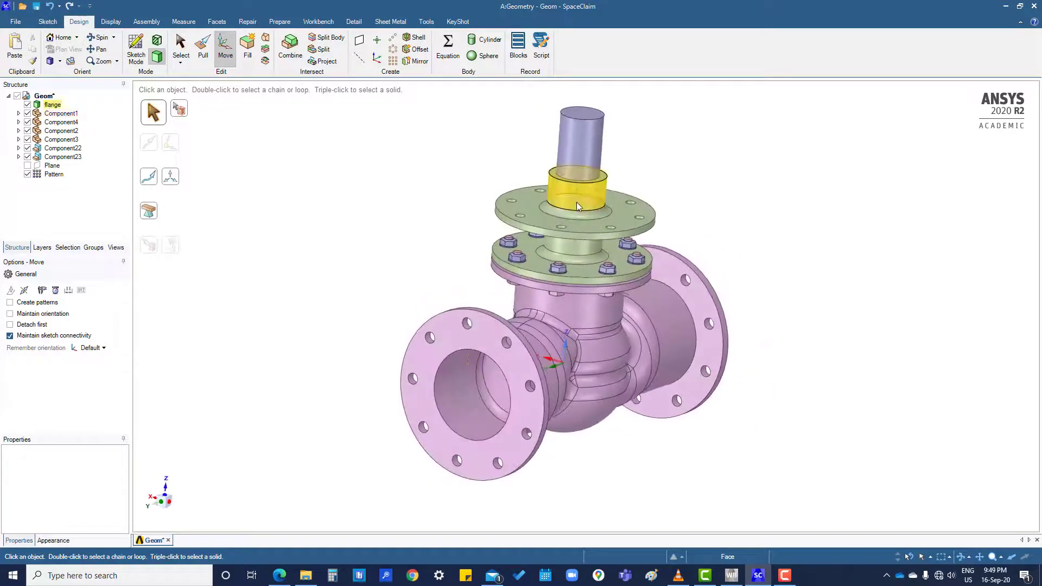
pyautogui.click(588, 229)
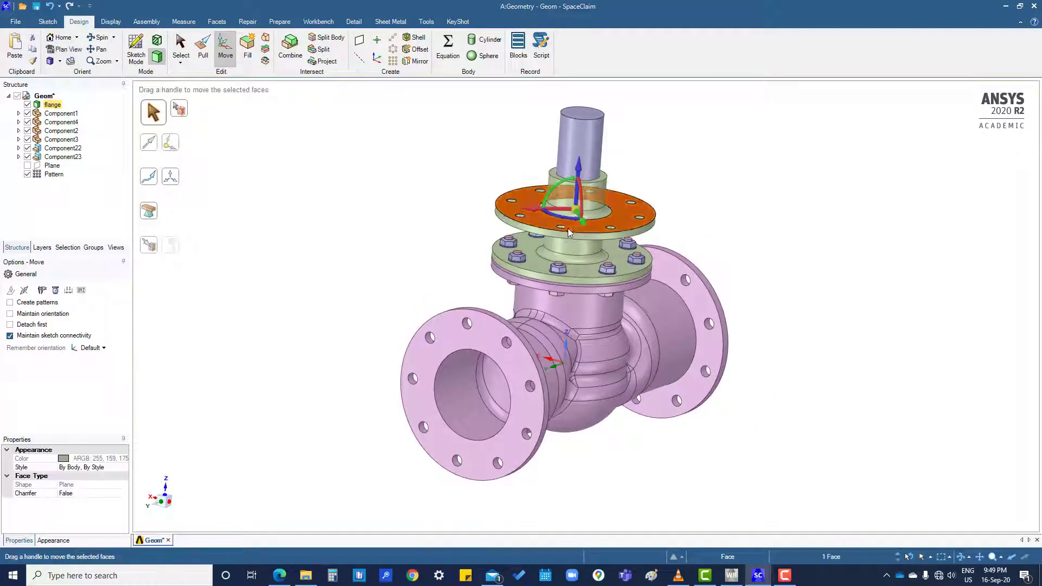
pyautogui.click(203, 48)
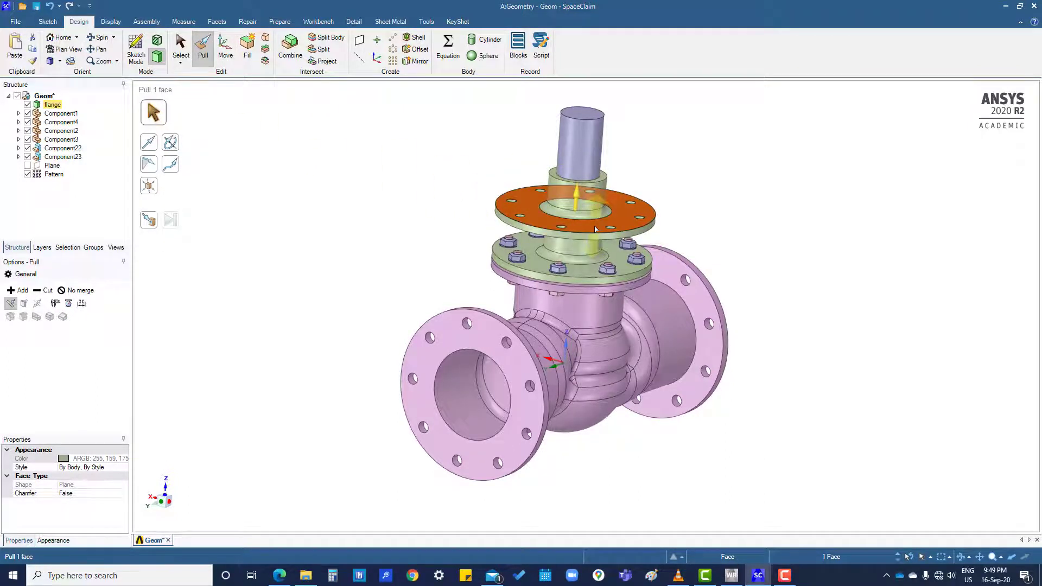
pyautogui.moveTo(593, 230); pyautogui.dragTo(595, 228)
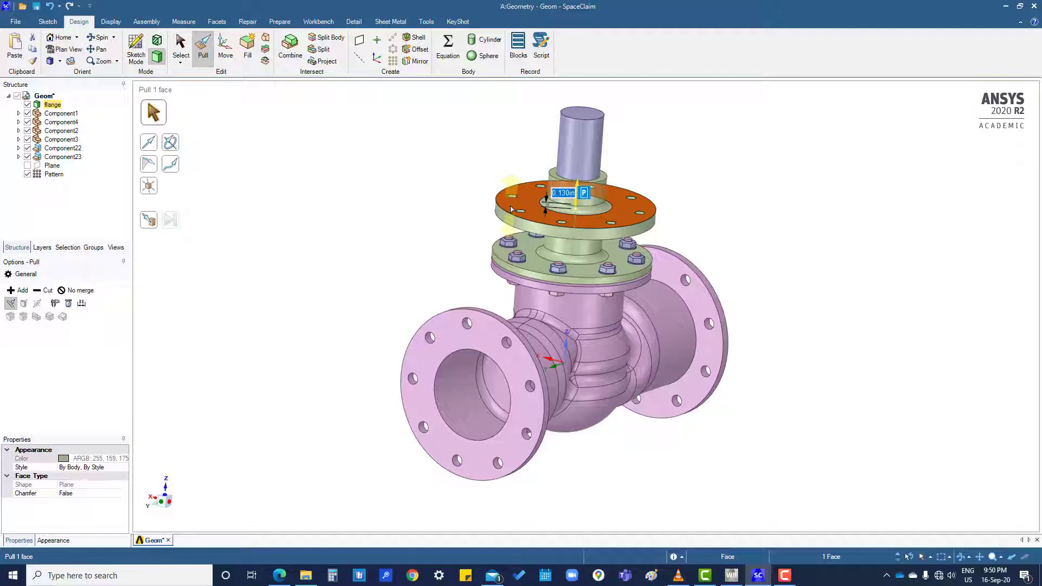
pyautogui.click(595, 236)
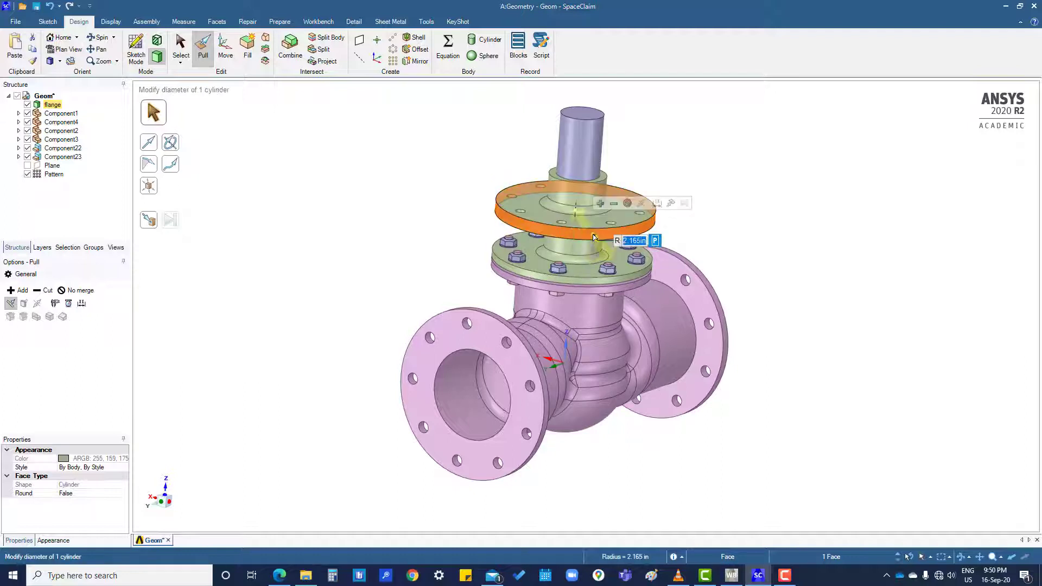
pyautogui.moveTo(594, 236)
pyautogui.mouseDown()
pyautogui.moveTo(621, 253)
pyautogui.moveTo(604, 239)
pyautogui.mouseUp()
pyautogui.click(714, 232)
# - Delete the copied flange body from the Geom assembly
pyautogui.rightClick(52, 106)
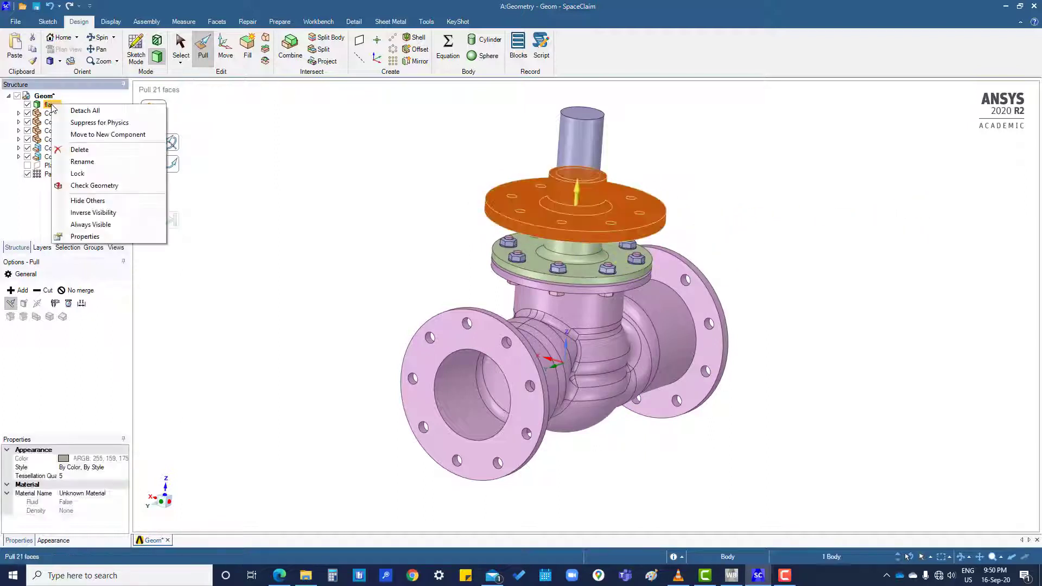
pyautogui.click(79, 149)
pyautogui.click(529, 266)
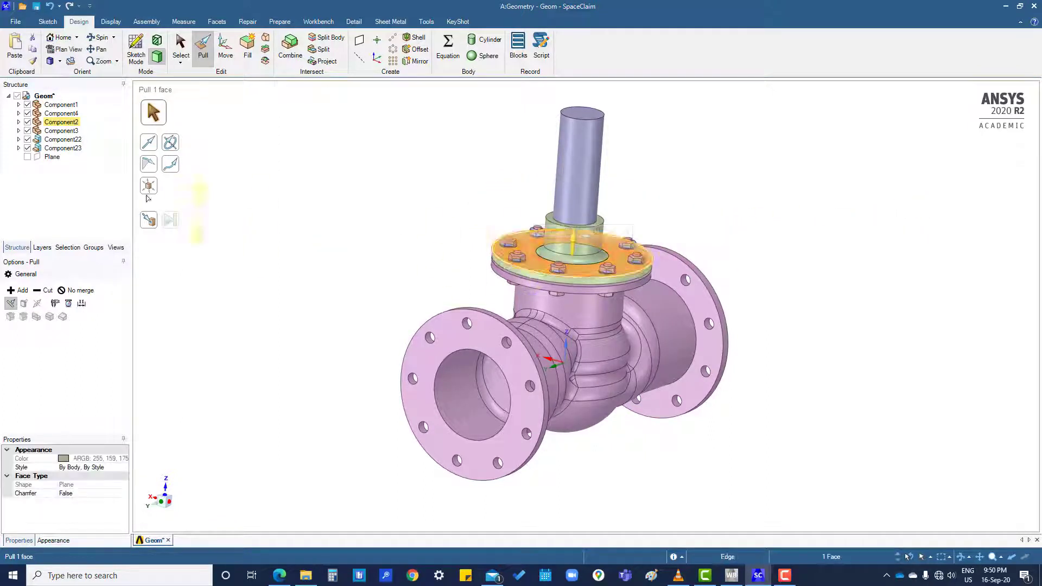
# - Copy the whole Component2 flange component upward along the stem with the Move tool
pyautogui.click(71, 123)
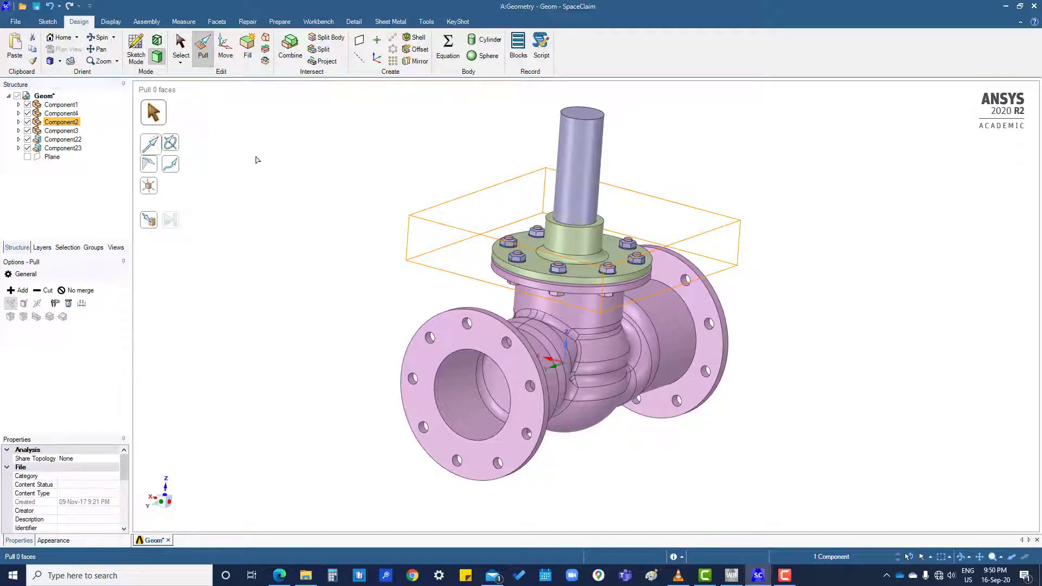
pyautogui.click(220, 51)
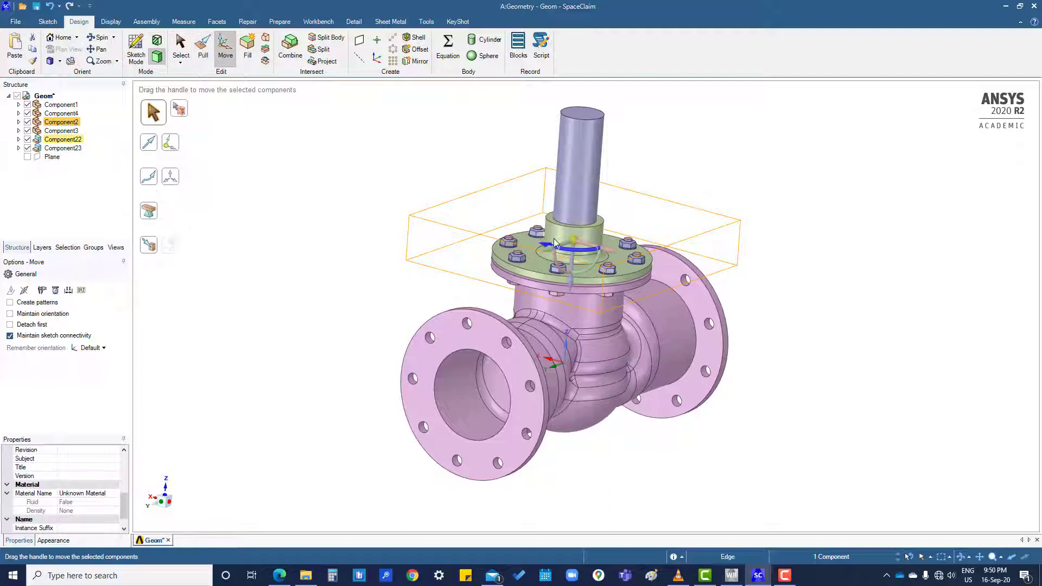
pyautogui.keyDown('ctrl'); pyautogui.moveTo(572, 266); pyautogui.dragTo(579, 208); pyautogui.keyUp('ctrl')
pyautogui.click(798, 214)
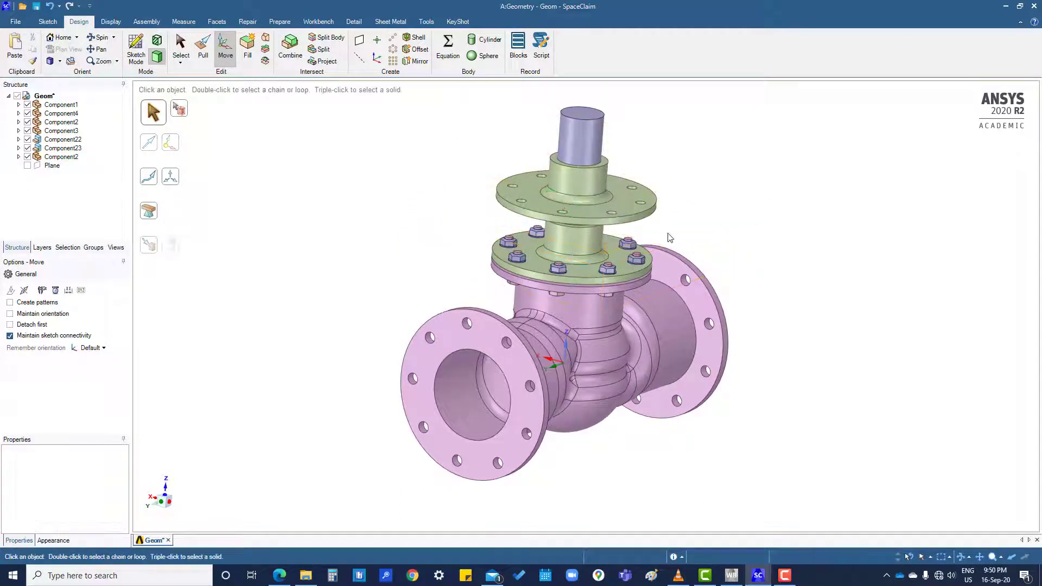
# - Try pulling the top face of the linked upper flange copy to change its thickness
pyautogui.click(620, 210)
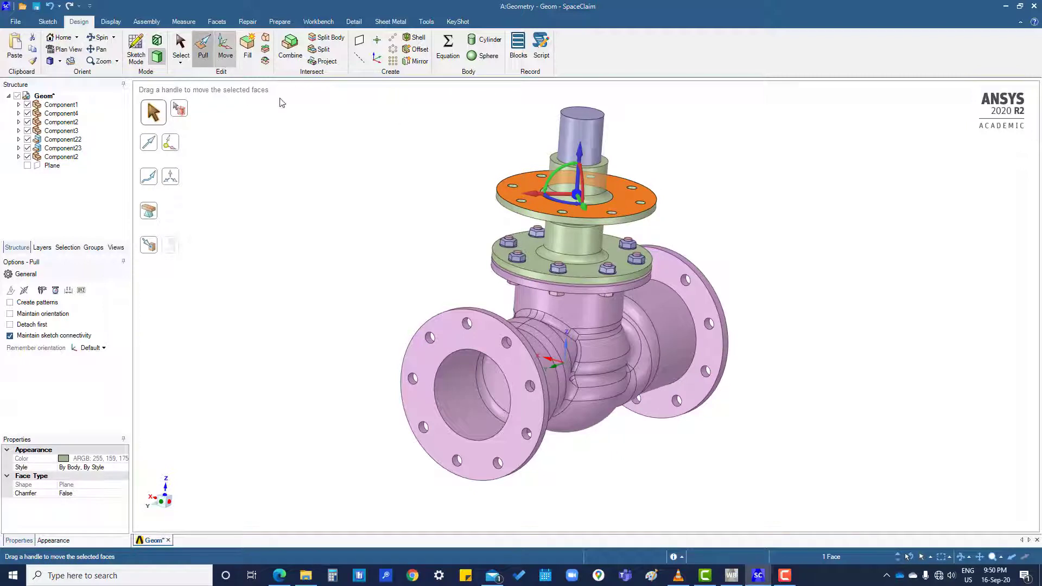
pyautogui.click(203, 48)
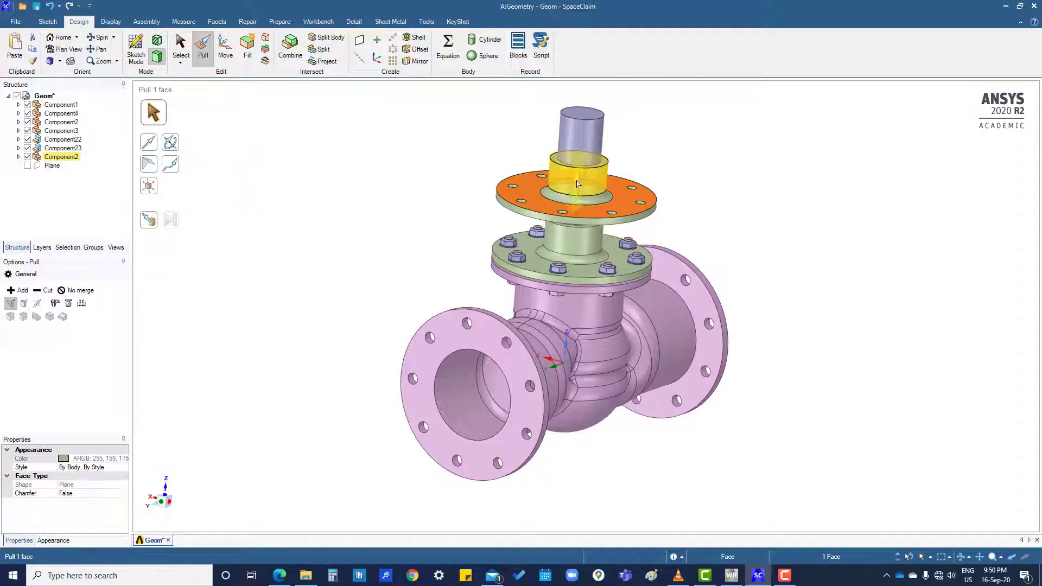
pyautogui.moveTo(578, 184); pyautogui.dragTo(649, 189)
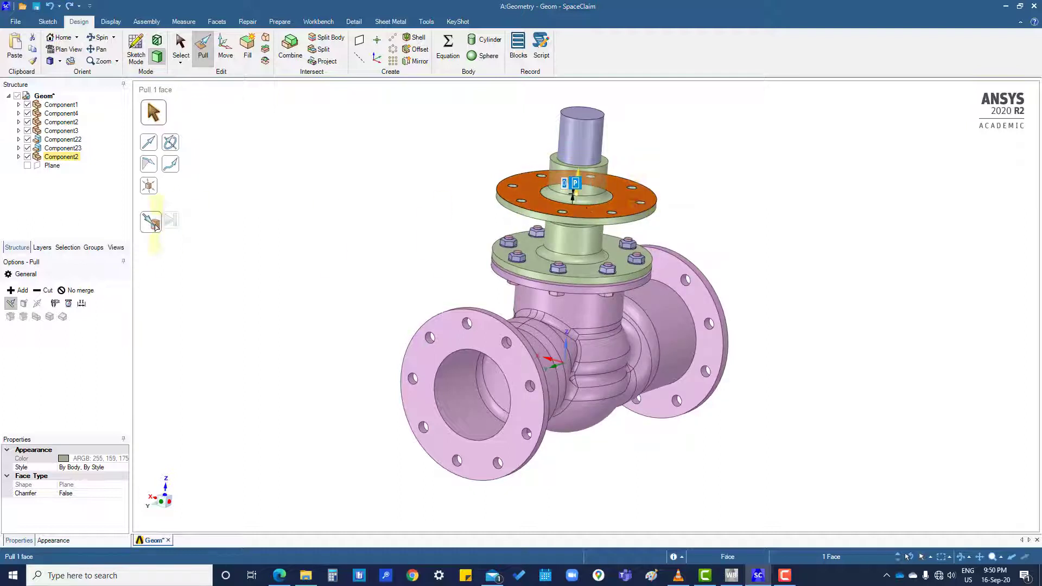
pyautogui.click(439, 240)
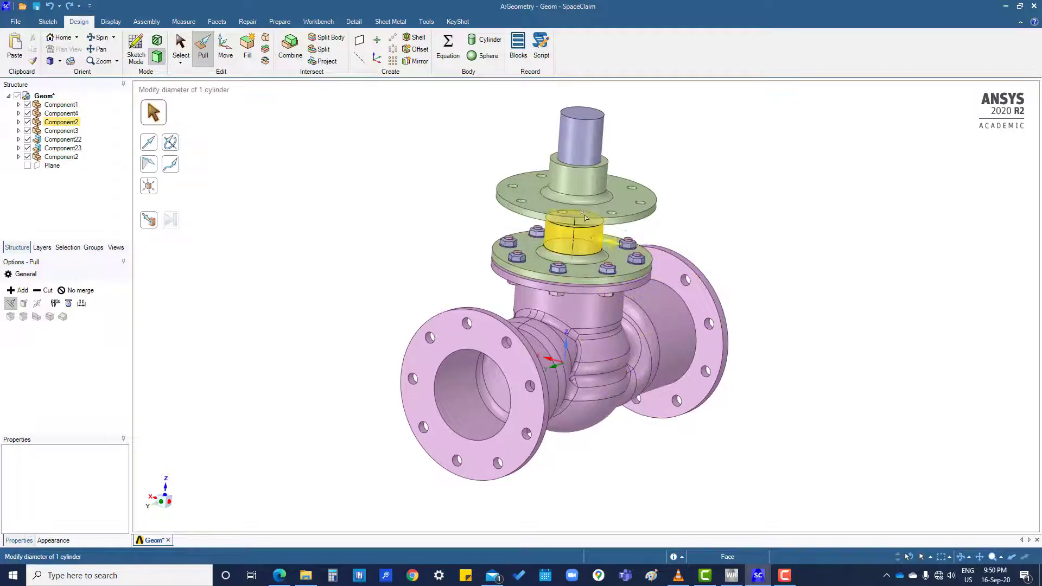
# - Make the original lower Component2 flange independent of its upper copy and collapse its structure branch
pyautogui.click(528, 209)
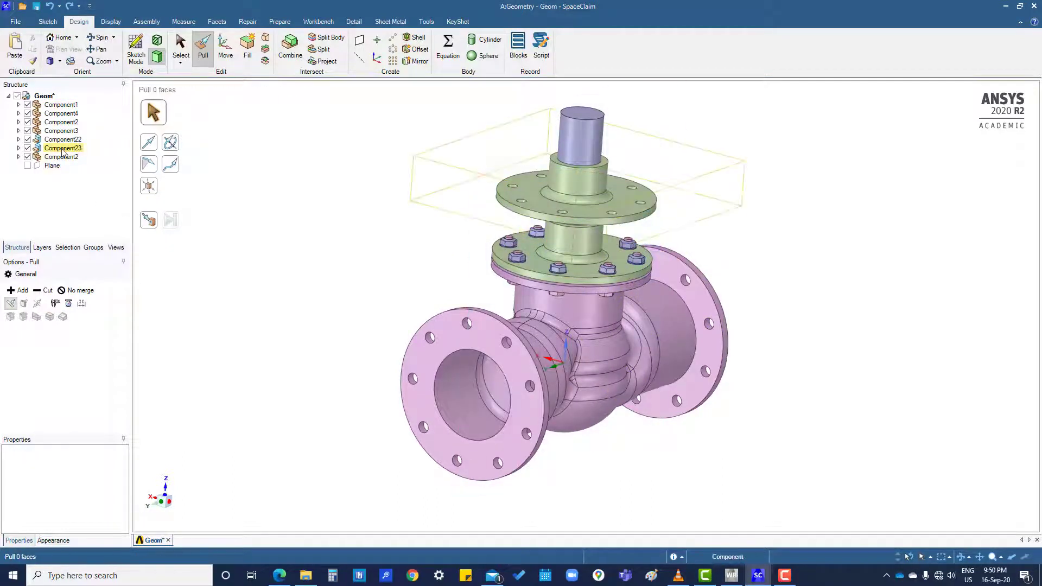
pyautogui.click(60, 131)
pyautogui.doubleClick(60, 123)
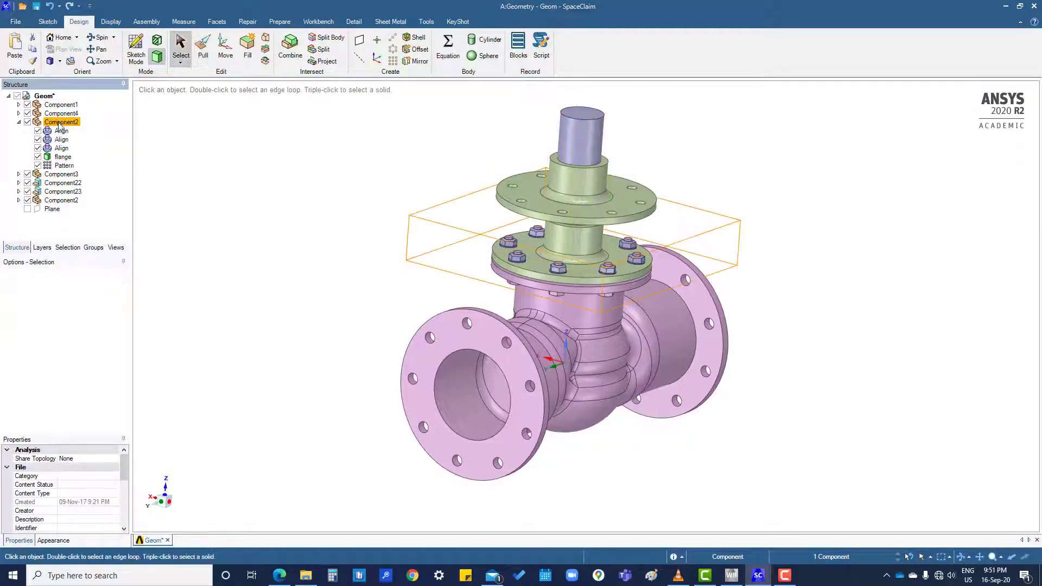
pyautogui.rightClick(60, 124)
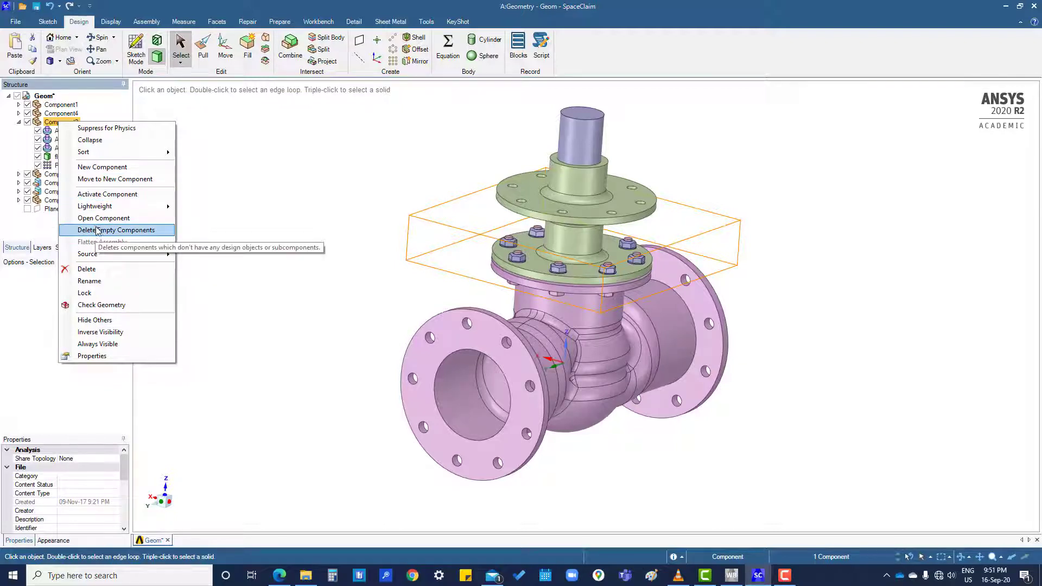
pyautogui.moveTo(90, 259)
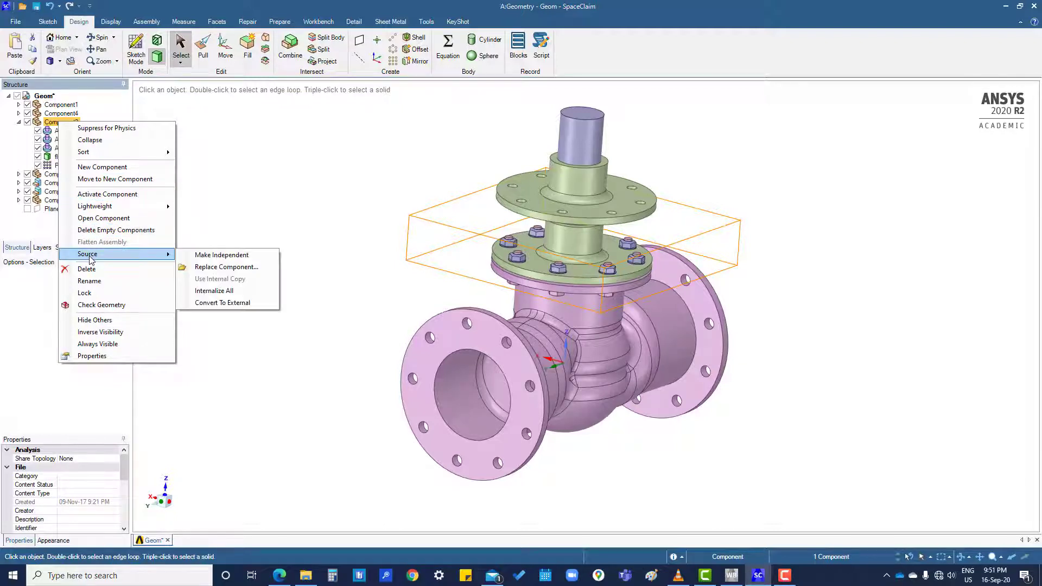
pyautogui.click(223, 256)
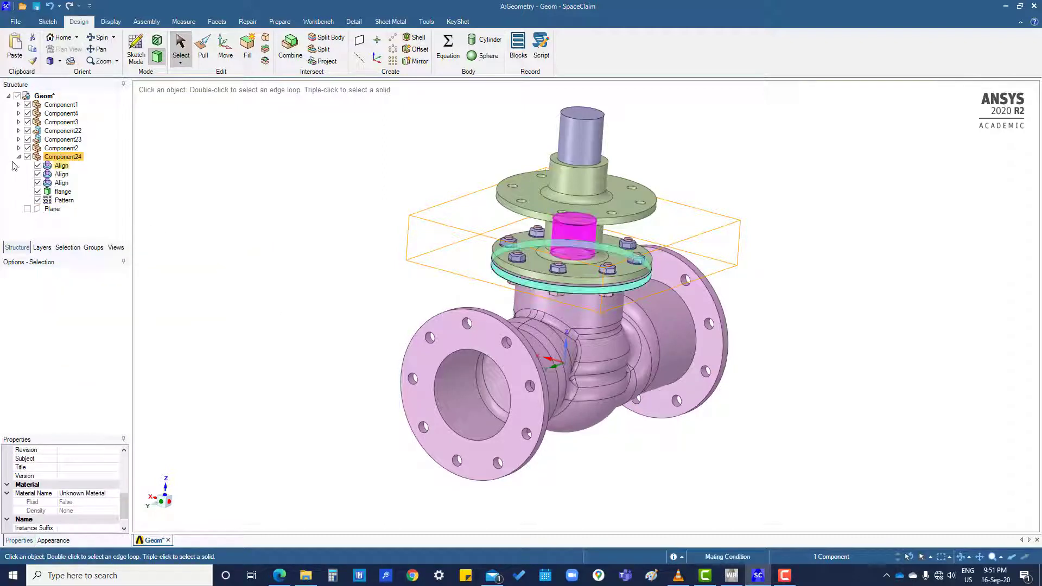
pyautogui.click(19, 157)
pyautogui.click(307, 261)
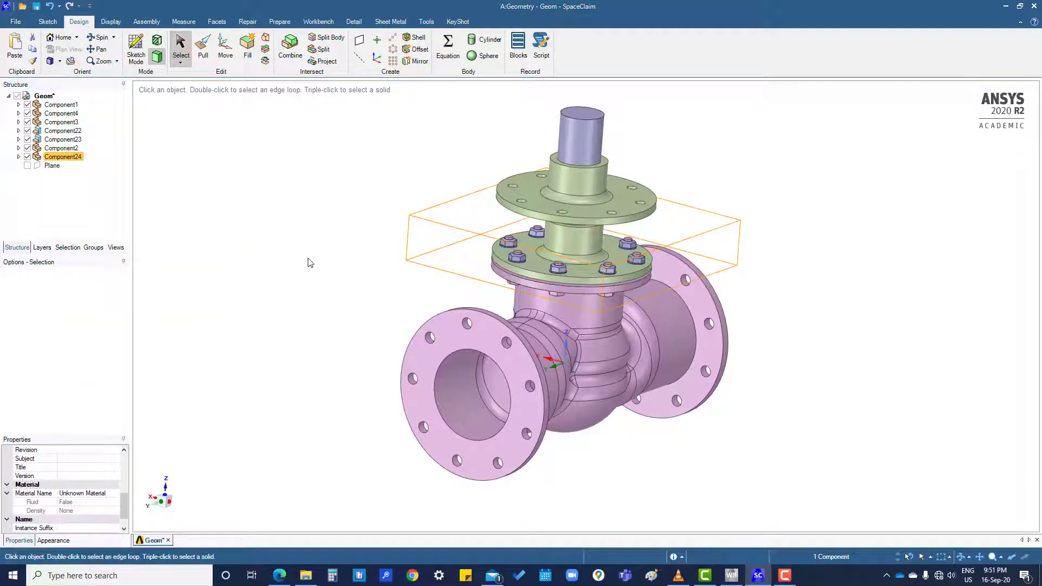
# - Try pulling the upper flange's top face again to test its independence from the lower flange
pyautogui.click(527, 193)
pyautogui.click(209, 55)
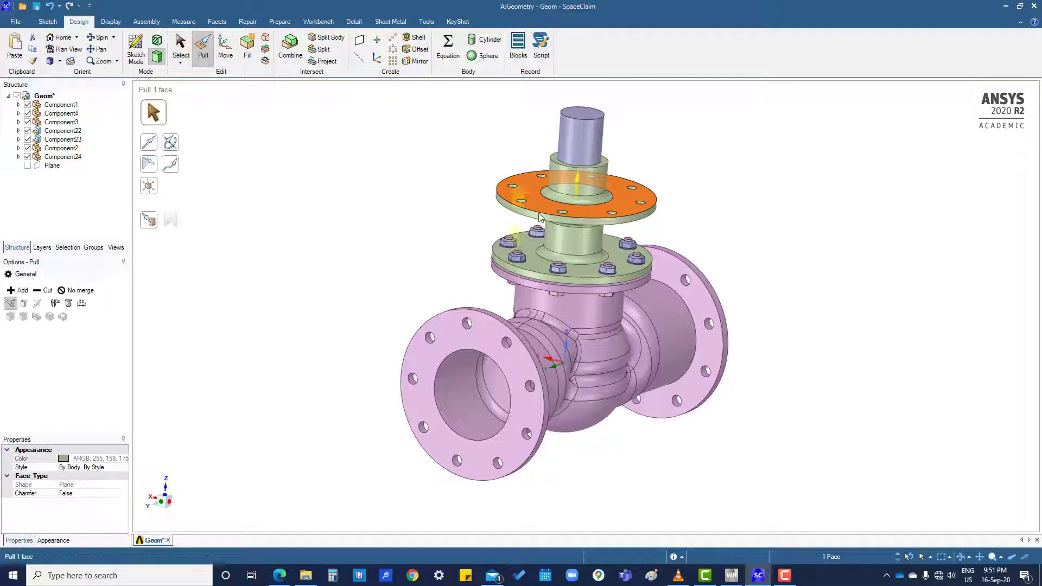
pyautogui.moveTo(585, 182)
pyautogui.mouseDown()
pyautogui.moveTo(588, 197)
pyautogui.moveTo(579, 185)
pyautogui.mouseUp()
pyautogui.press('Escape')
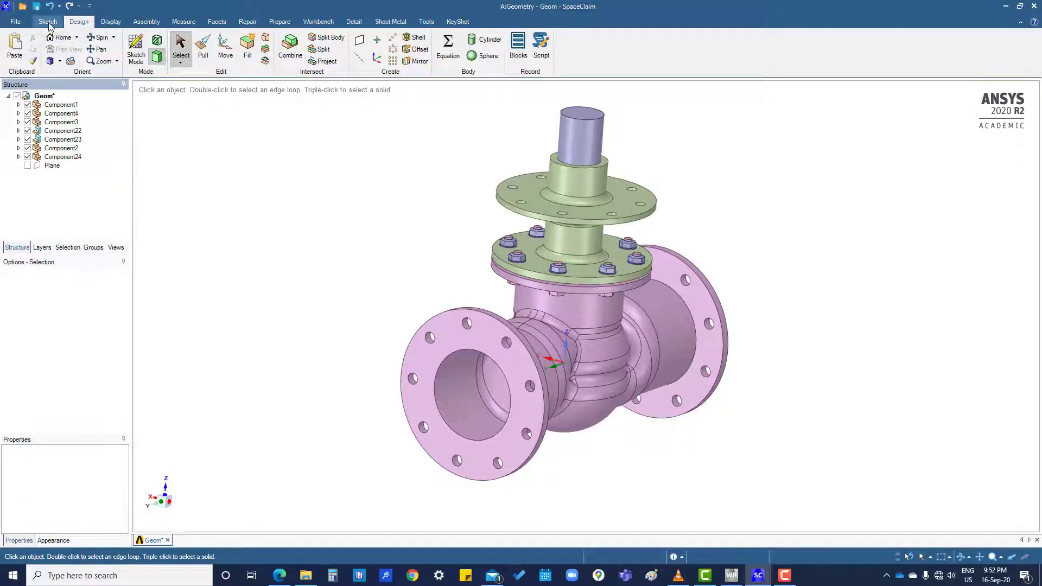
# - Create a new empty component under the Geom assembly, keeping the default name
pyautogui.click(48, 21)
pyautogui.click(111, 22)
pyautogui.click(140, 22)
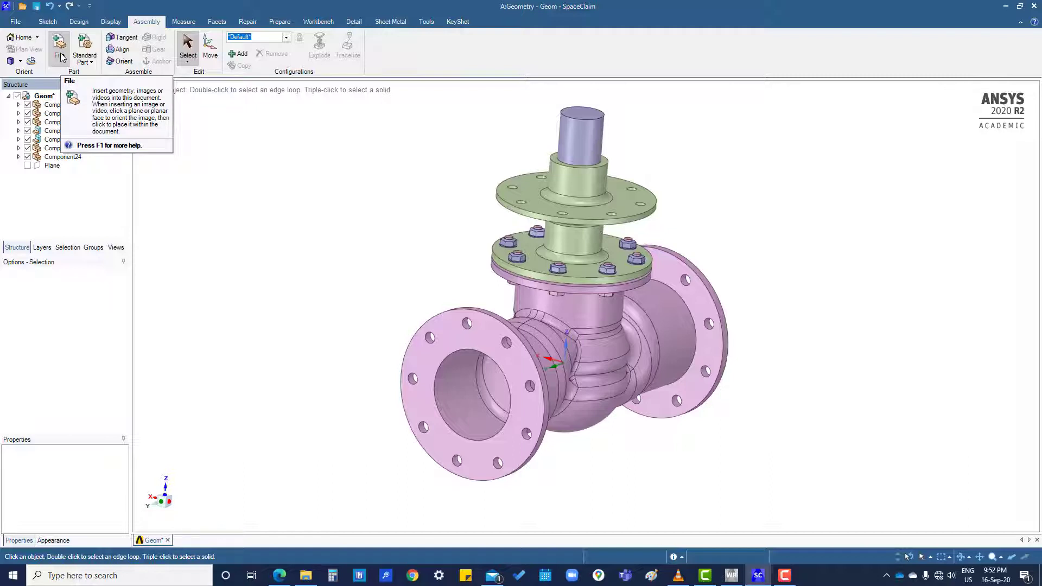
pyautogui.rightClick(44, 96)
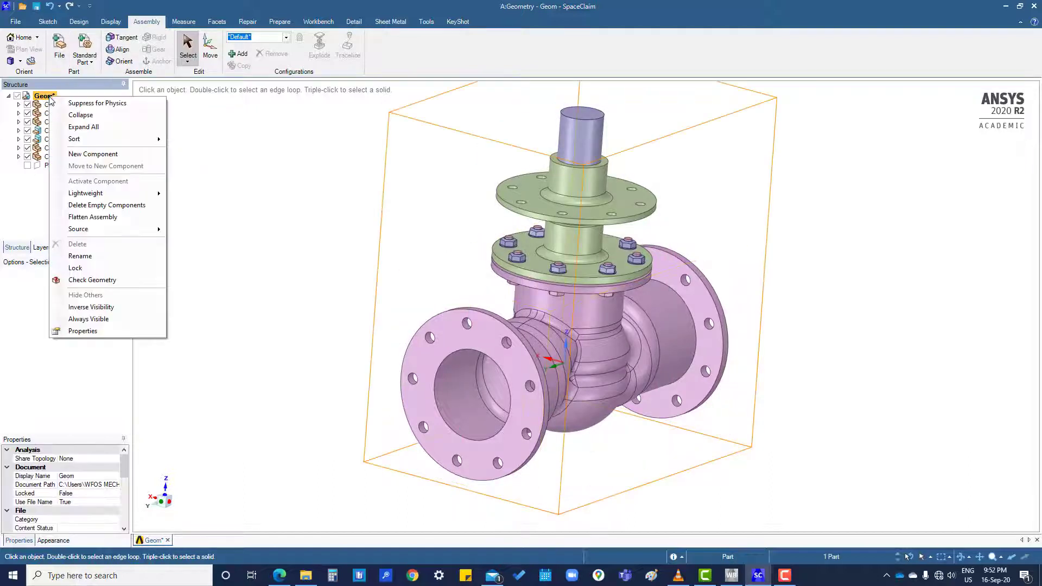
pyautogui.click(89, 154)
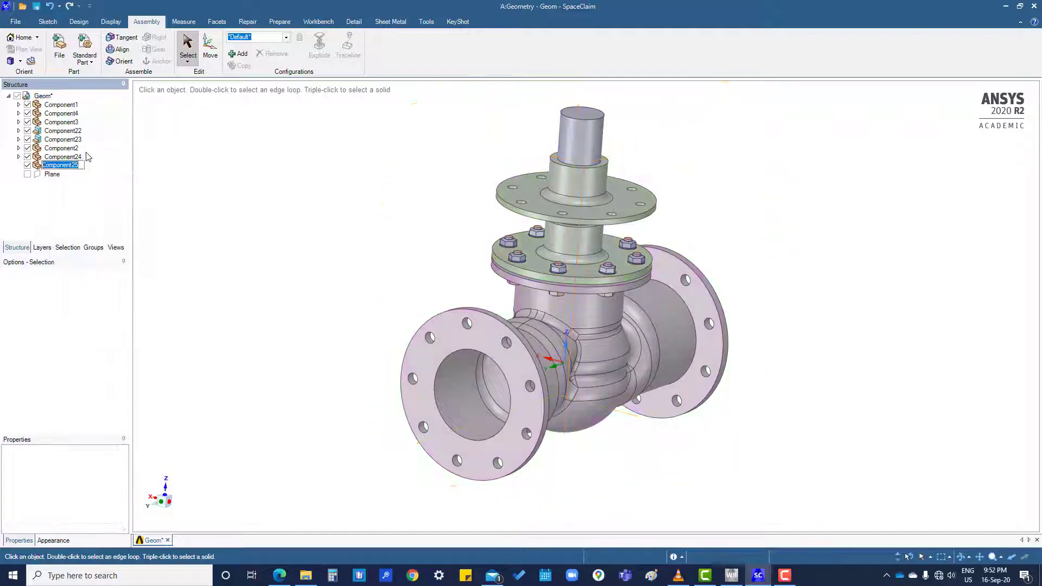
pyautogui.click(82, 183)
pyautogui.rightClick(72, 166)
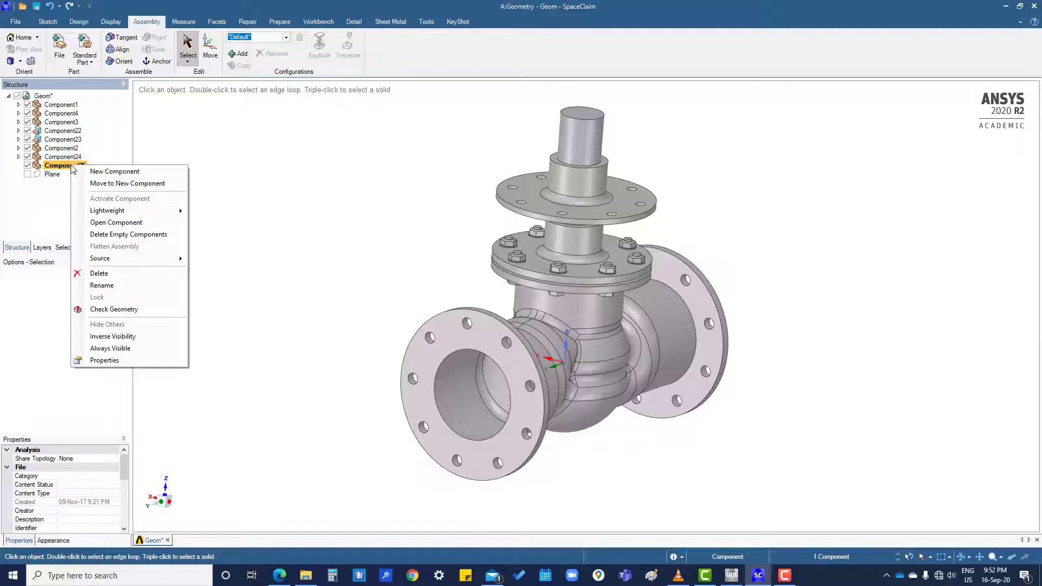
pyautogui.click(55, 201)
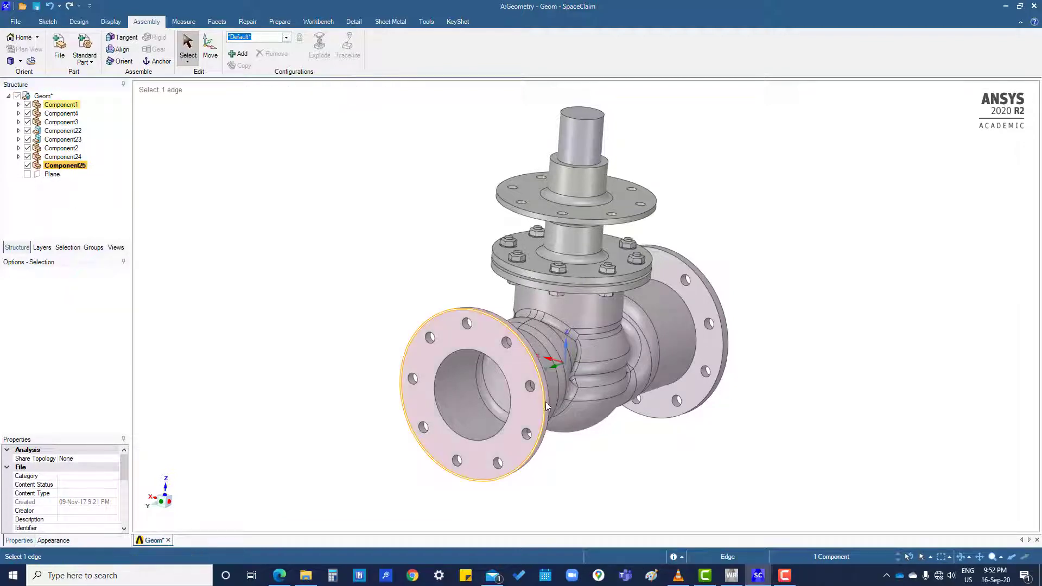
pyautogui.click(378, 269)
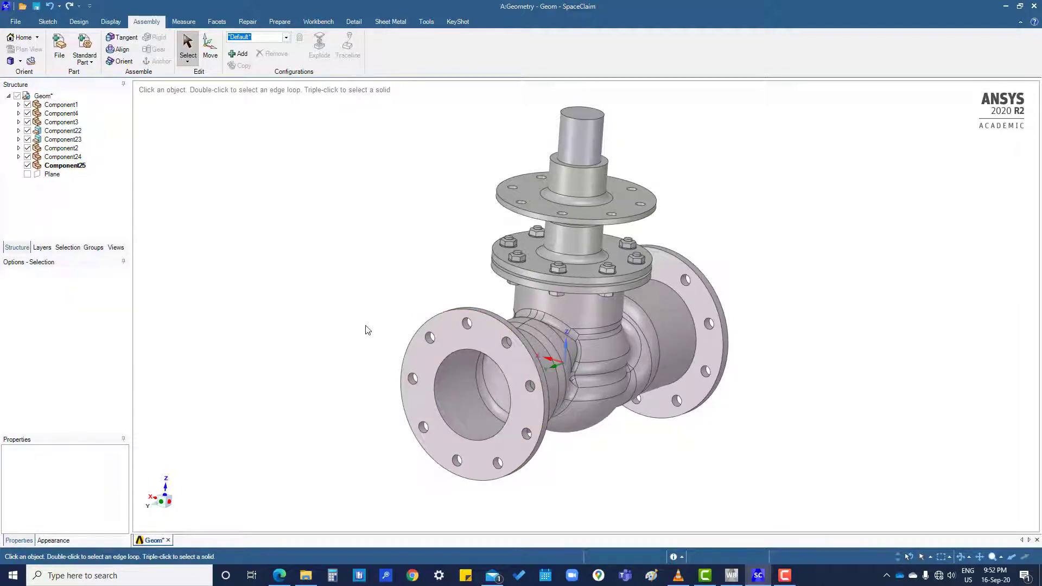
# - Sketch a circle on the valve's open front flange face, centred on the bore and matching the flange's outer edge, about 4.72 in diameter
pyautogui.click(47, 21)
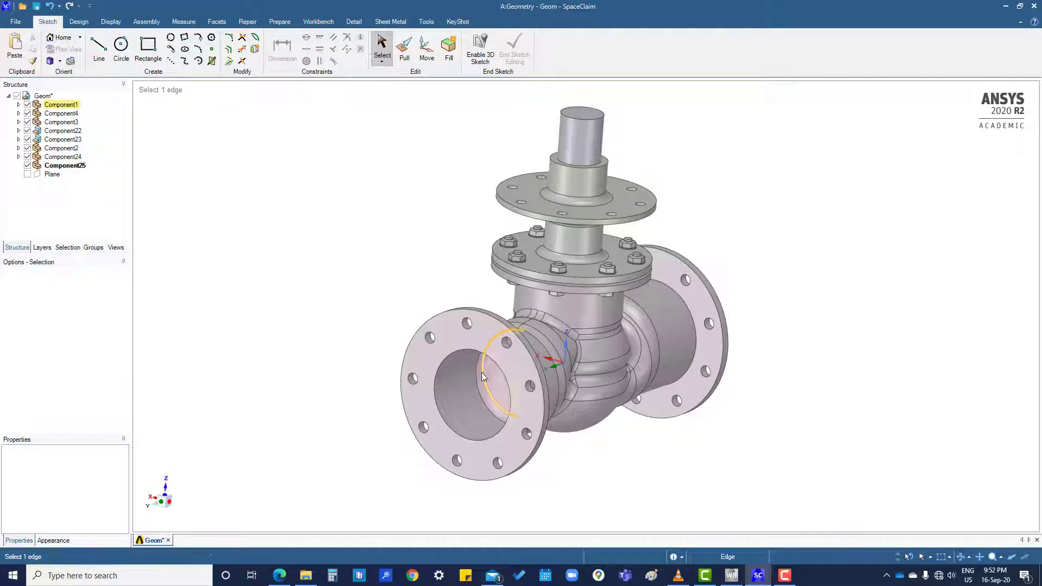
pyautogui.click(547, 383)
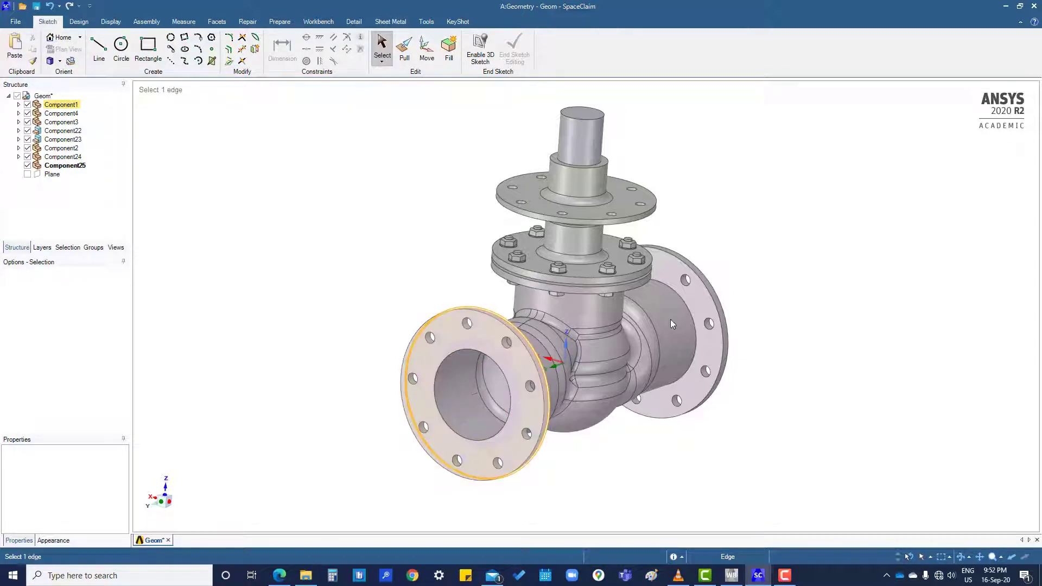
pyautogui.click(639, 343)
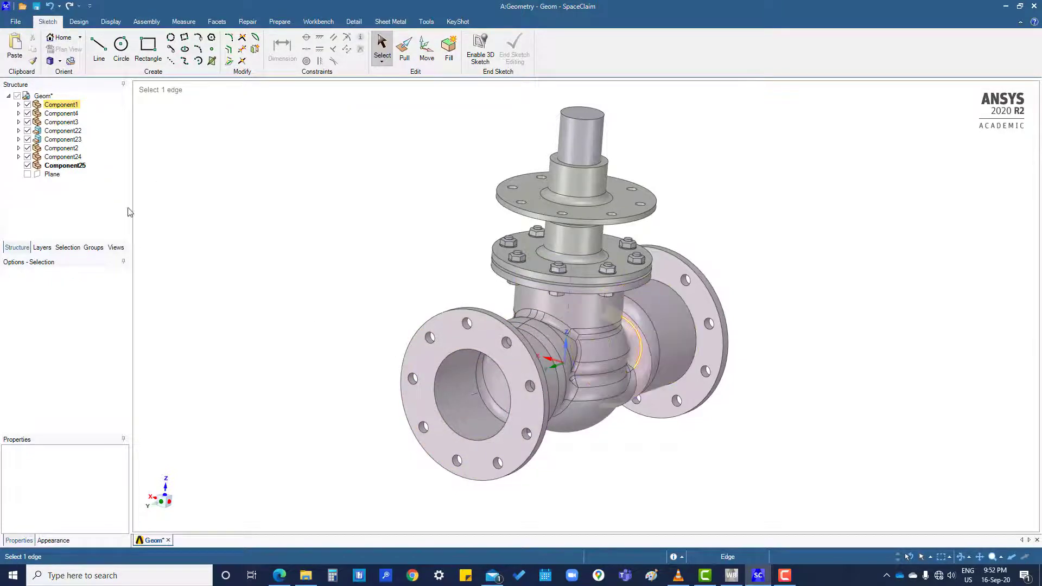
pyautogui.press('Escape')
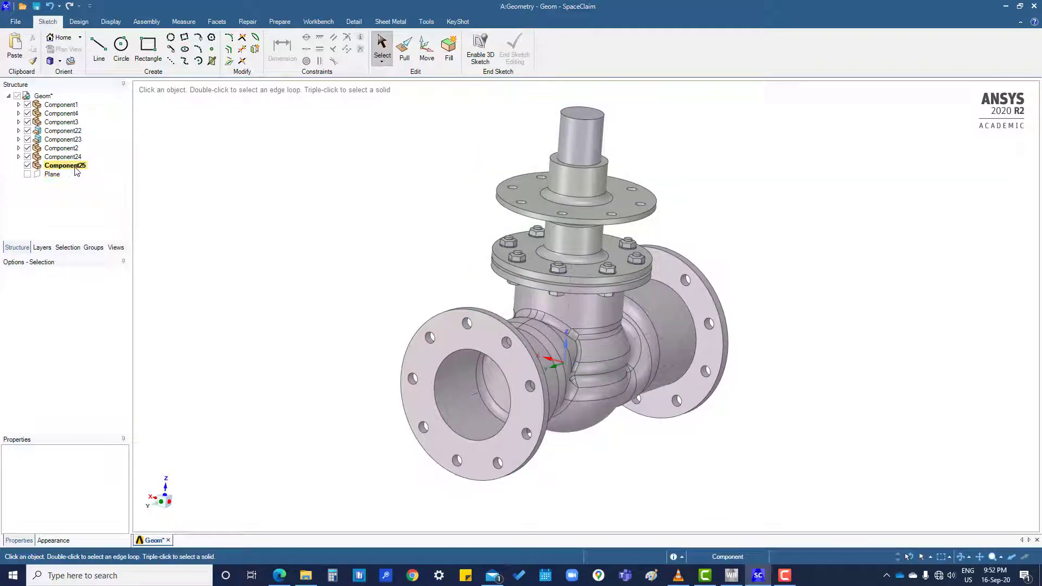
pyautogui.click(121, 48)
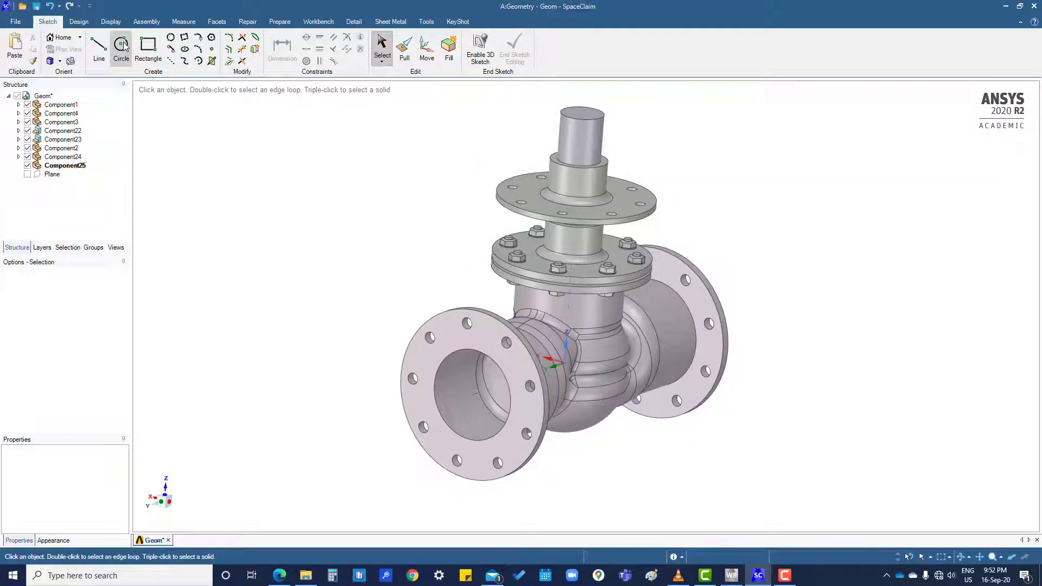
pyautogui.click(483, 342)
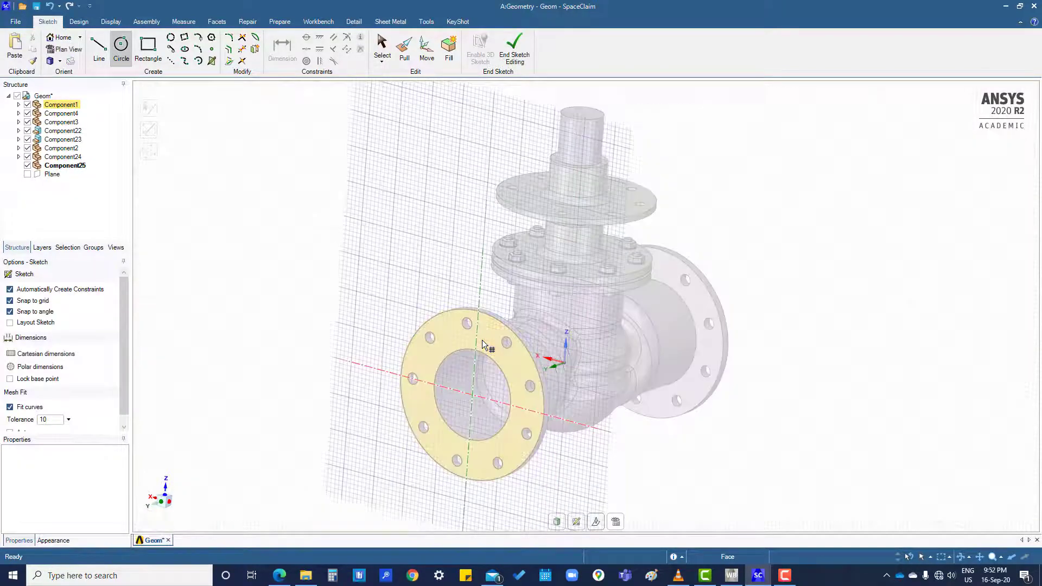
pyautogui.click(616, 522)
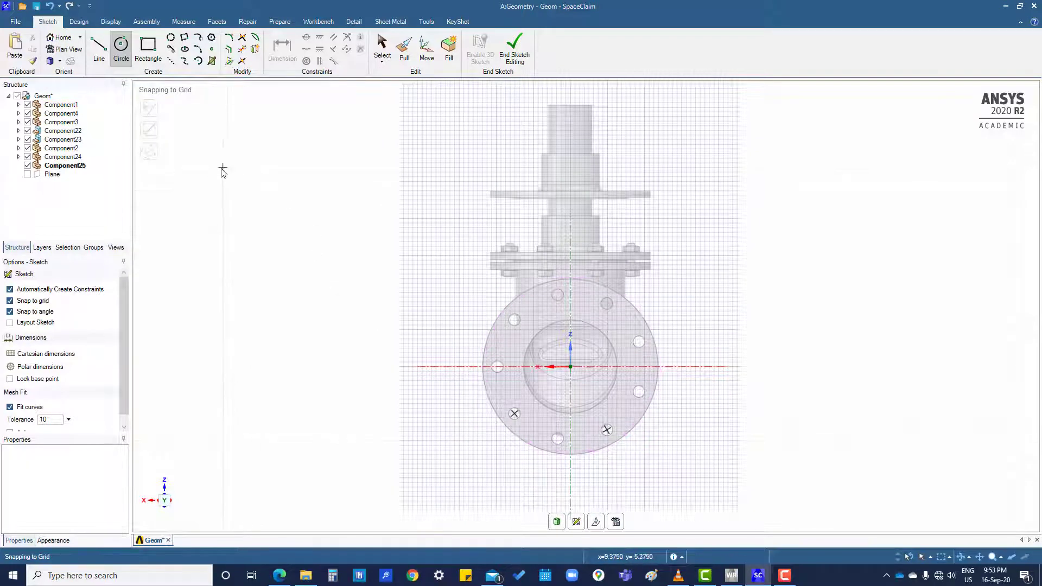
pyautogui.click(571, 367)
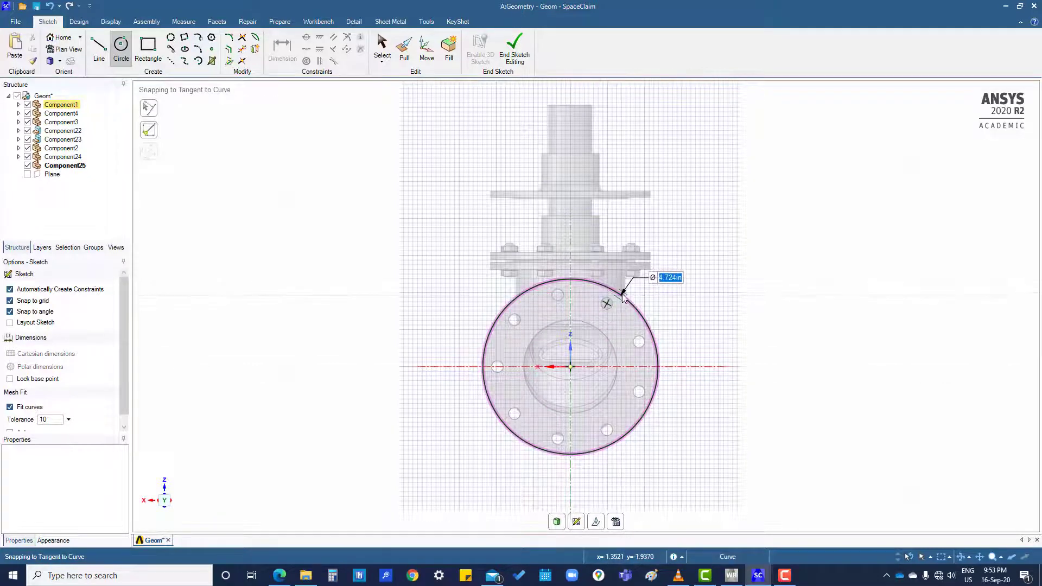
pyautogui.click(621, 301)
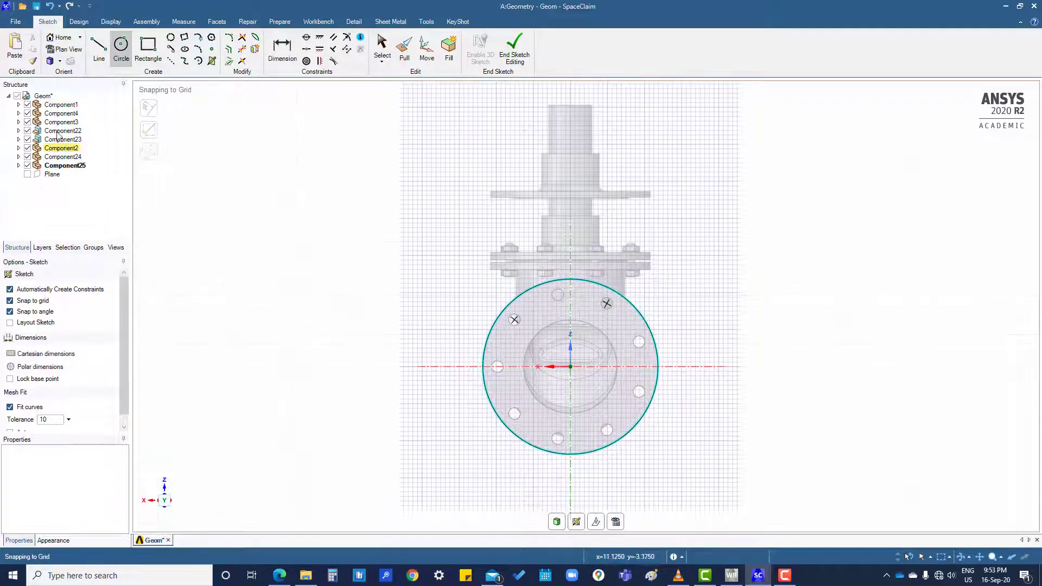
# - Sketch a concentric circle matching the flange bore, about 2.52 in diameter, and return the sketch to 3D
pyautogui.click(570, 368)
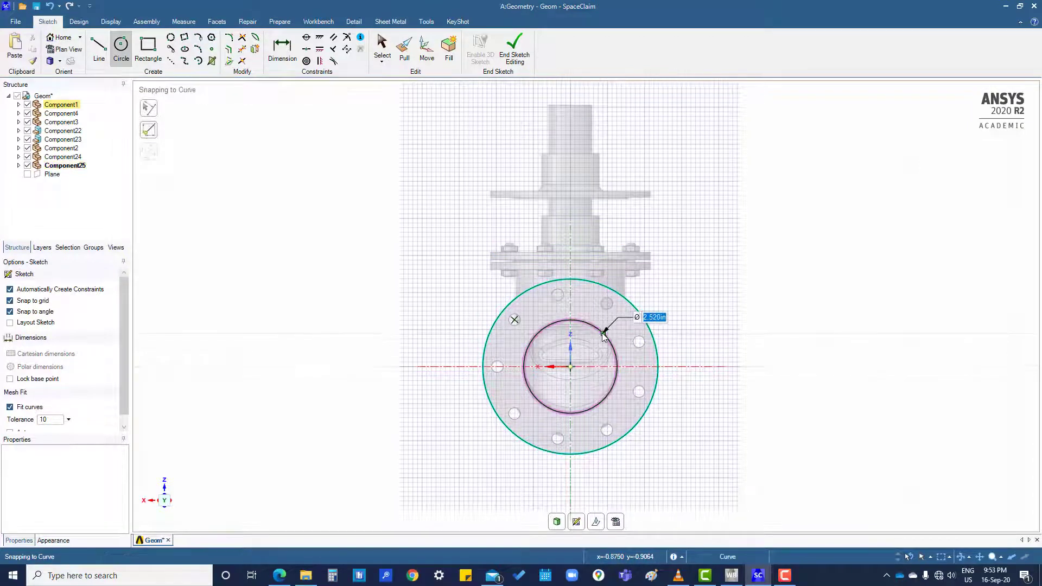
pyautogui.click(604, 337)
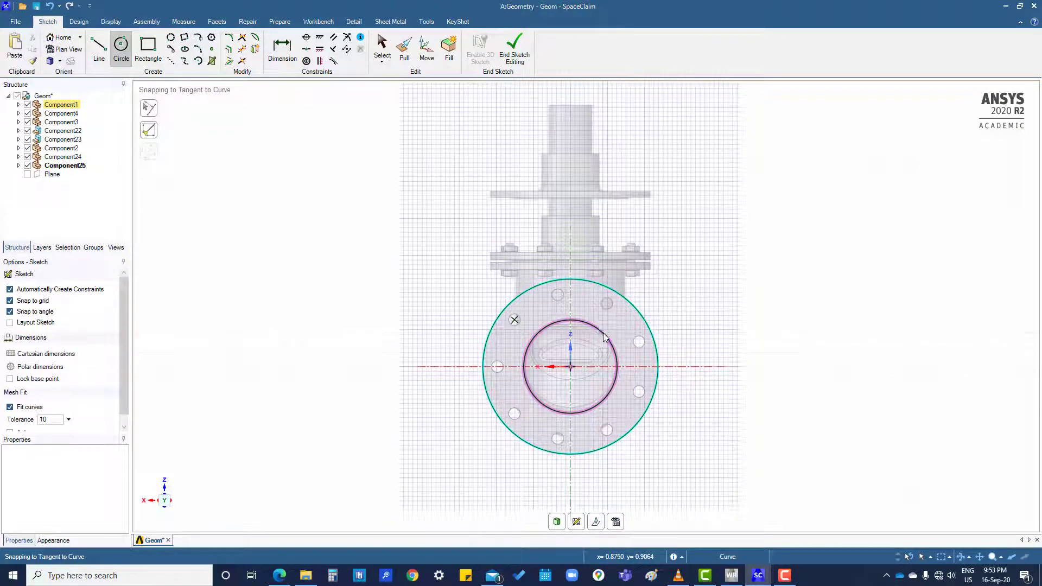
pyautogui.click(558, 523)
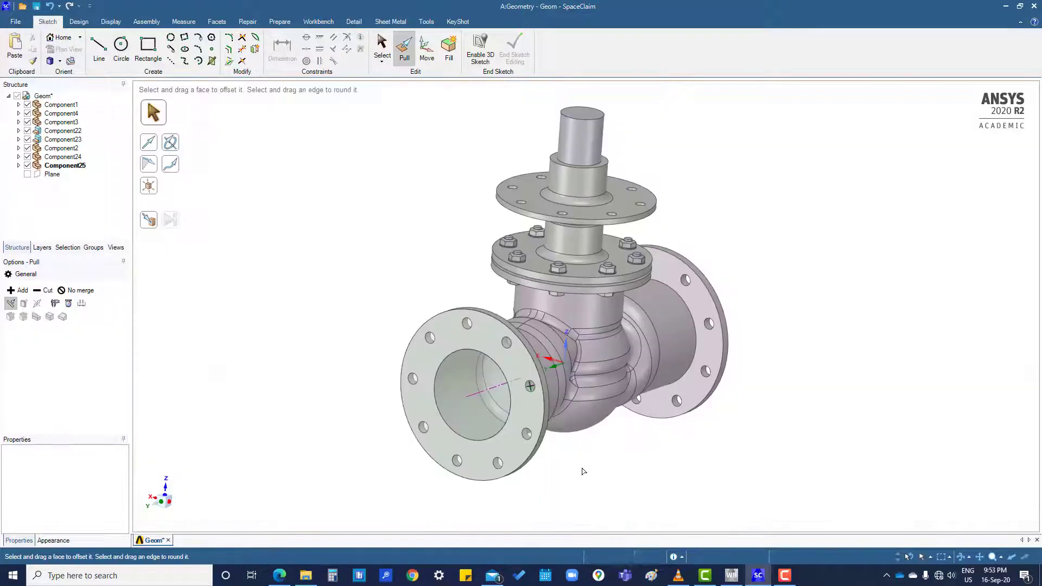
# - Pull the sketched surface of Component25 away from the flange into a solid disc about 0.16 in thick
pyautogui.click(19, 165)
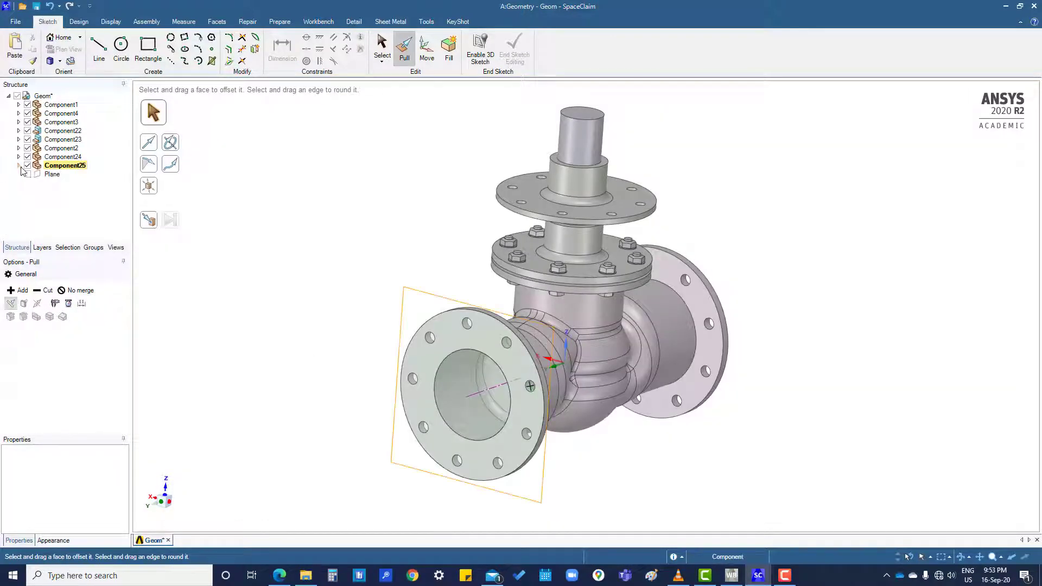
pyautogui.click(65, 174)
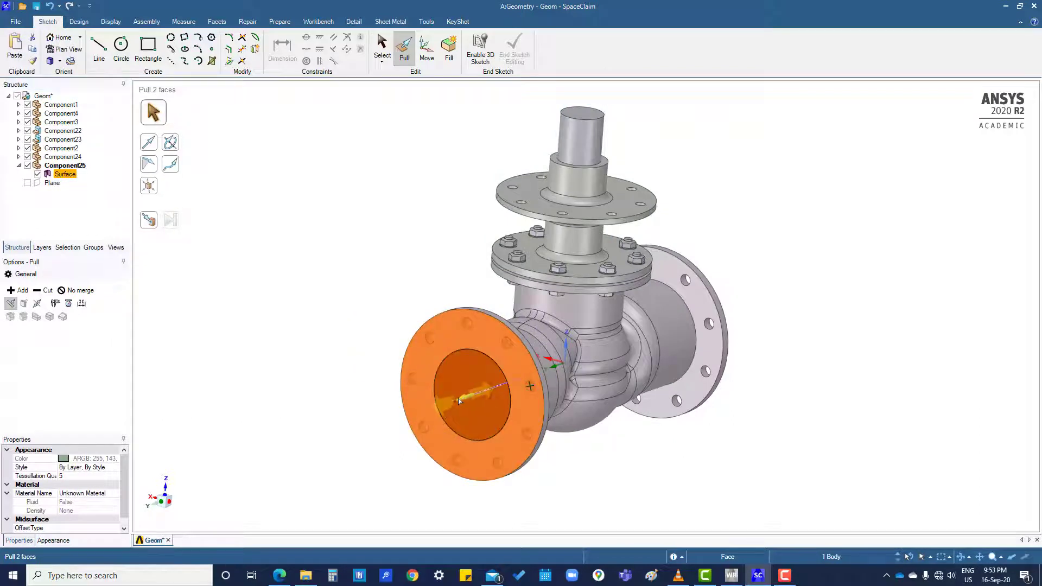
pyautogui.moveTo(459, 401); pyautogui.dragTo(461, 404)
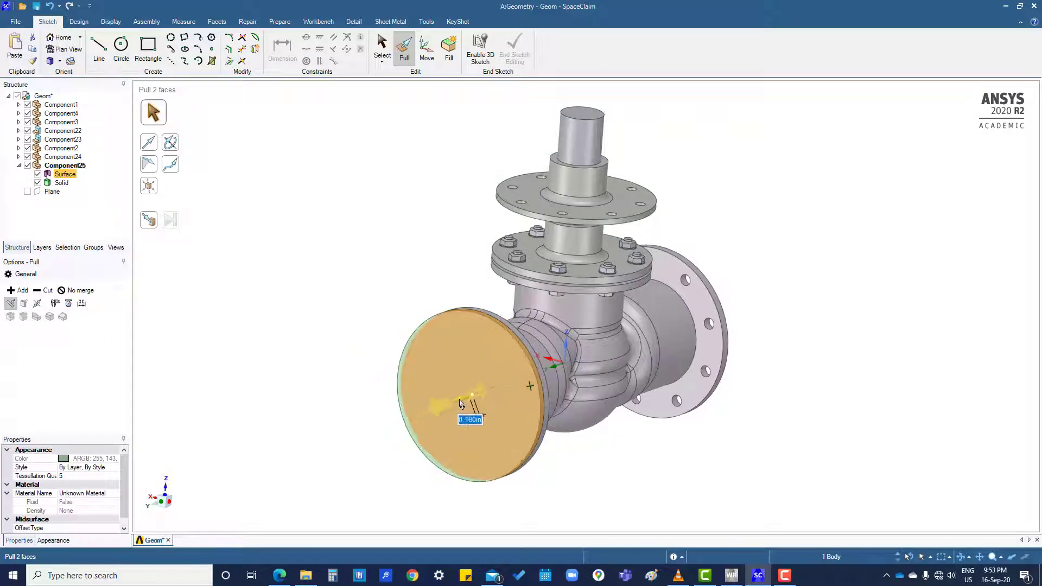
pyautogui.click(196, 272)
# - Try pulling the front face of the new disc slightly outward to adjust its thickness
pyautogui.click(500, 380)
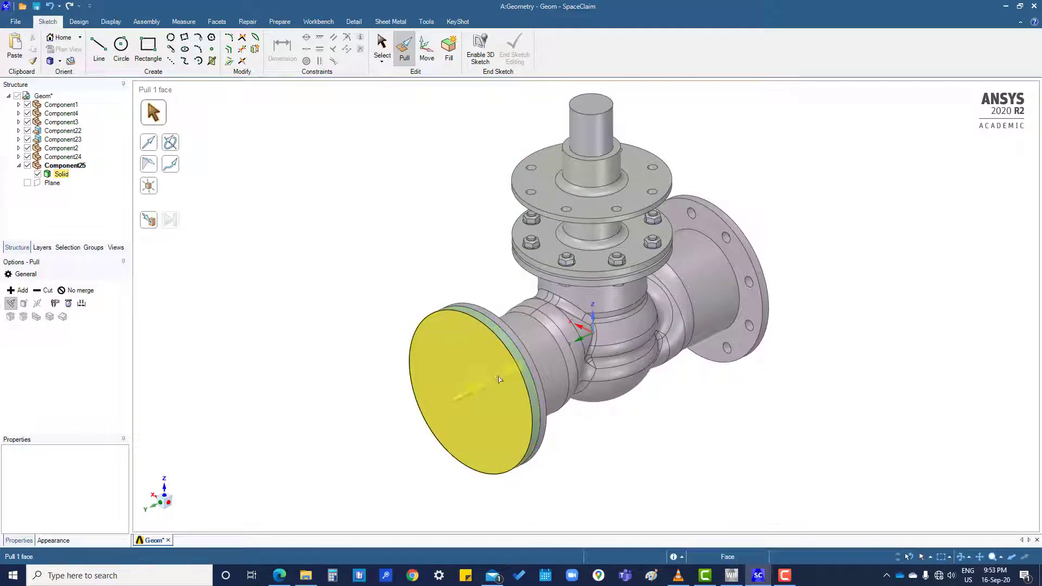
pyautogui.click(279, 317)
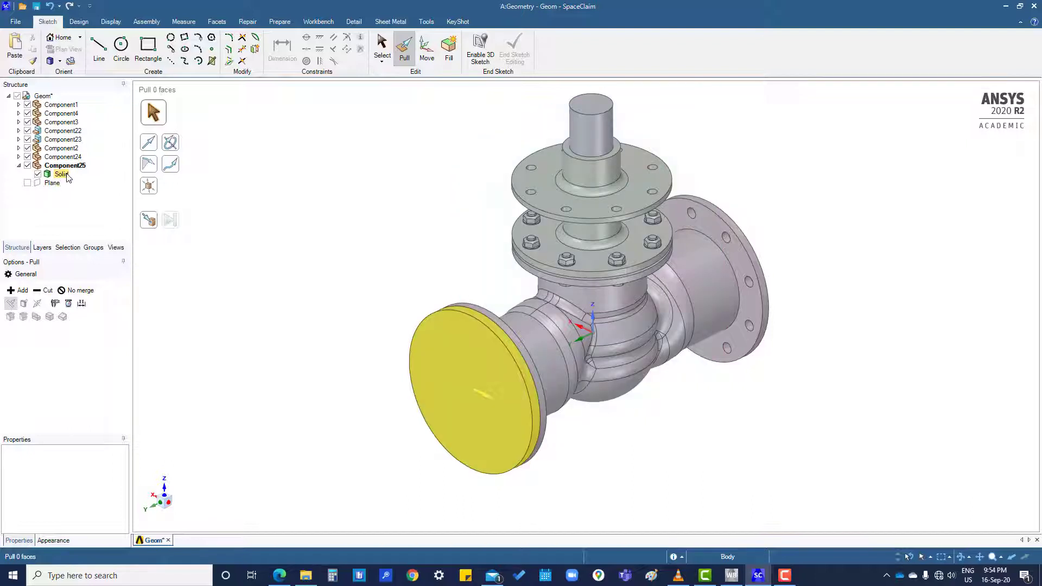
pyautogui.click(440, 392)
pyautogui.moveTo(452, 384); pyautogui.dragTo(451, 384)
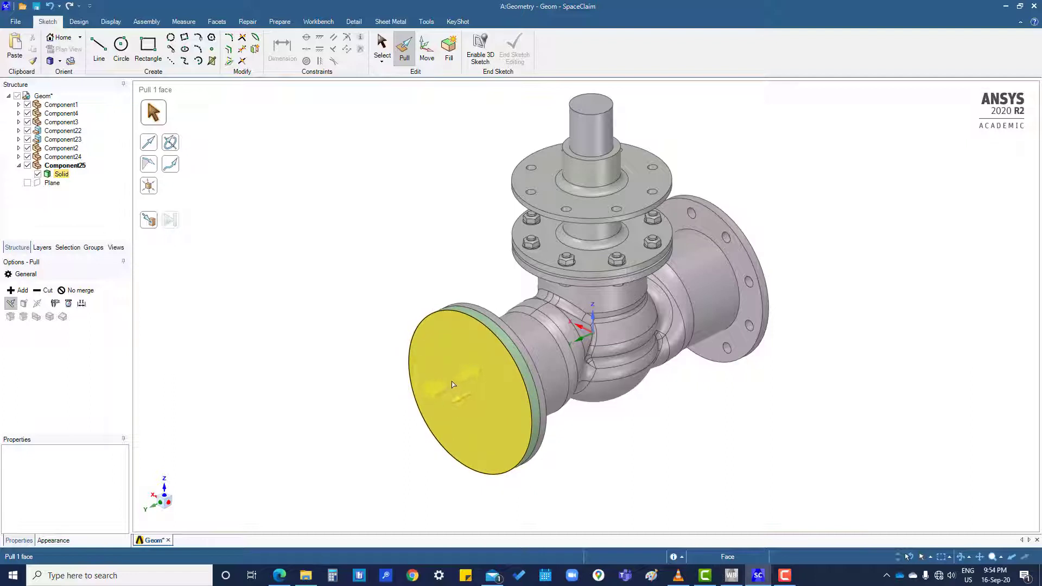
pyautogui.press('Escape')
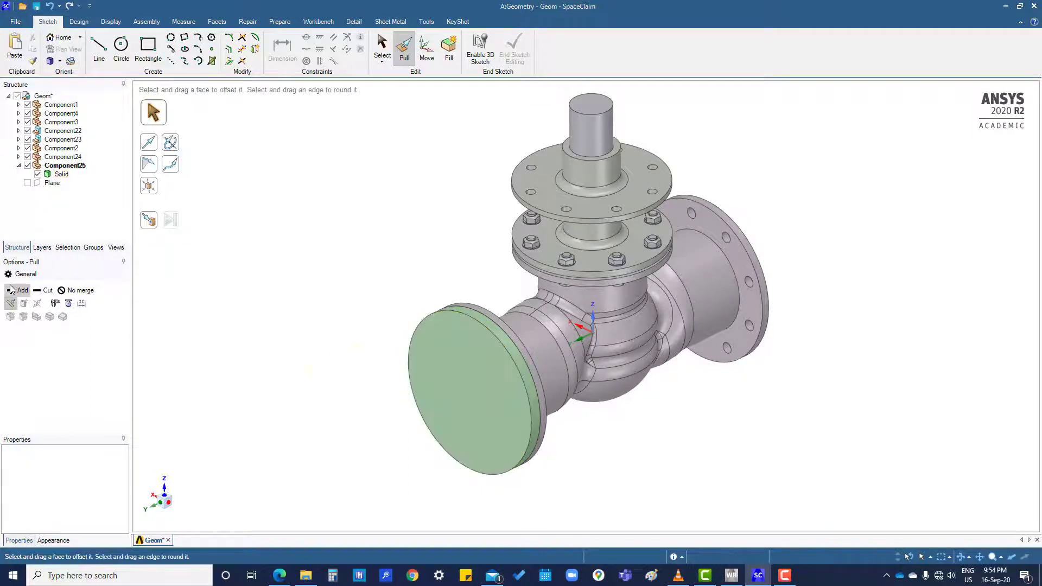
# - Reduce the disc's thickness by pulling its front face toward the flange with the Add option, and finish the Pull
pyautogui.click(10, 290)
pyautogui.click(441, 382)
pyautogui.moveTo(441, 382); pyautogui.dragTo(483, 389)
pyautogui.click(272, 399)
pyautogui.click(499, 395)
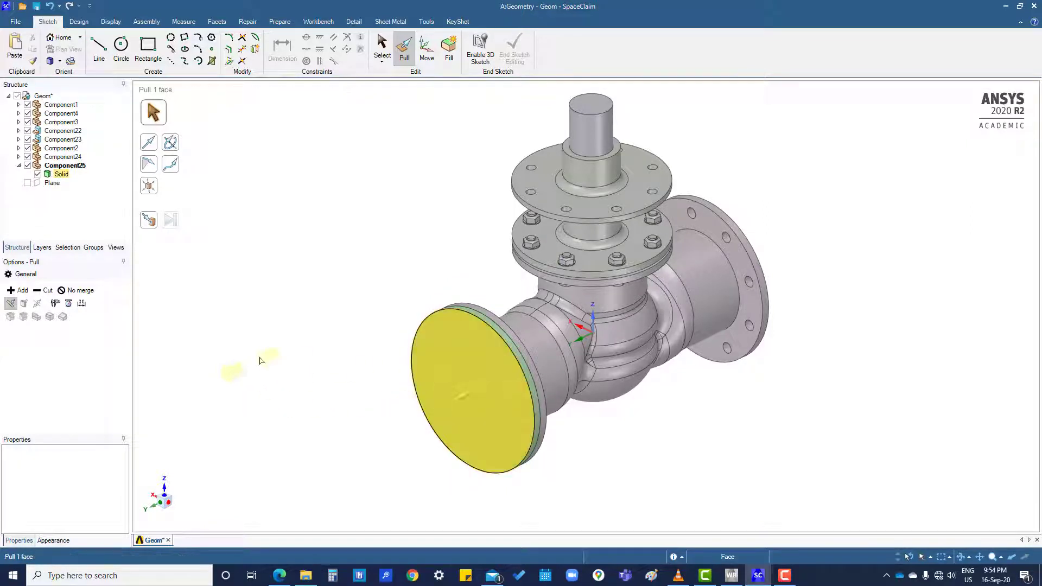
pyautogui.click(297, 347)
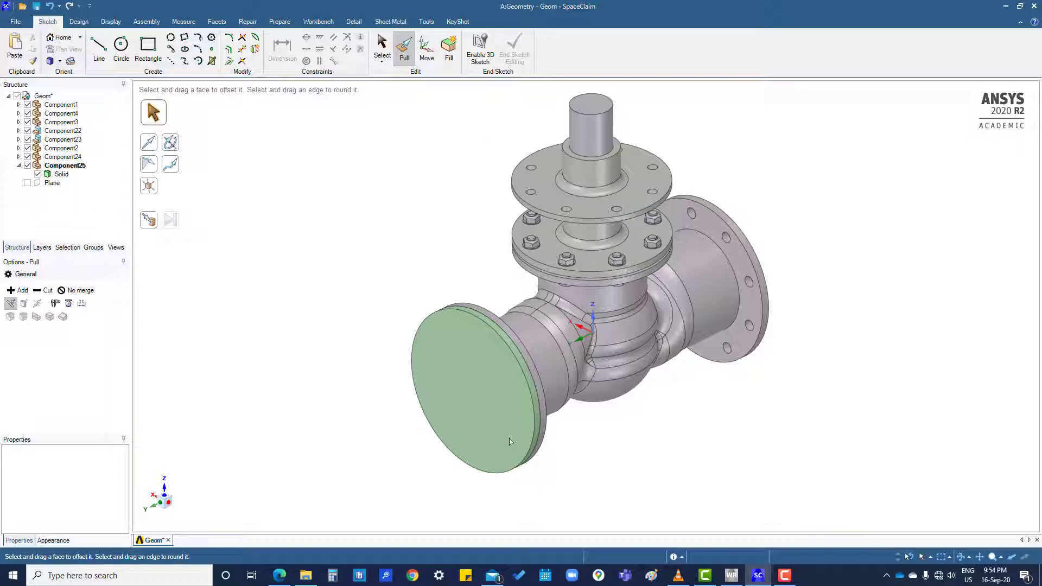
pyautogui.click(494, 409)
pyautogui.click(456, 524)
pyautogui.press('s')
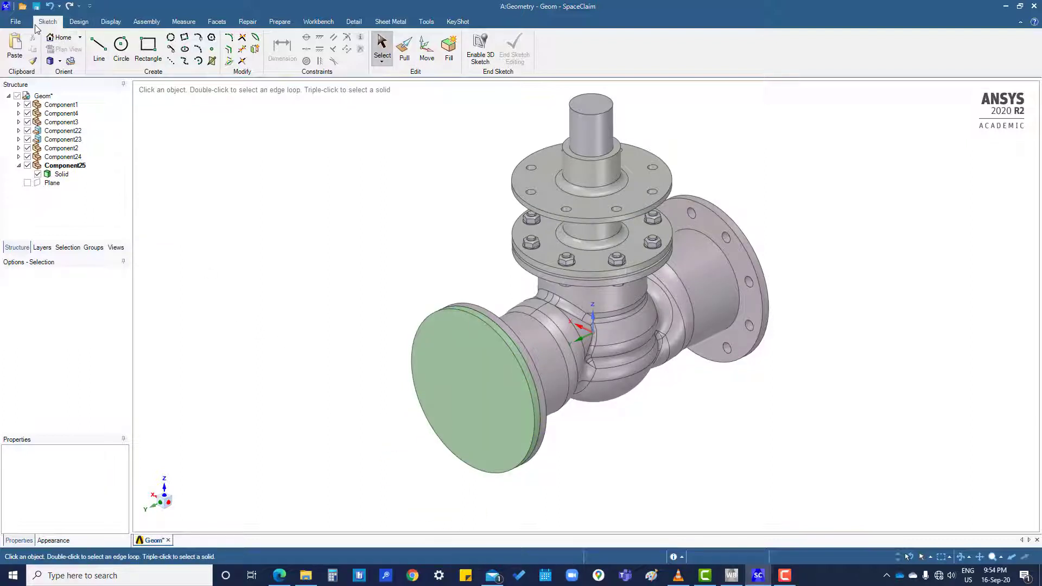
# - Sketch a centred circle about 2.66 in diameter on the disc's front face and return the sketch to 3D
pyautogui.click(121, 46)
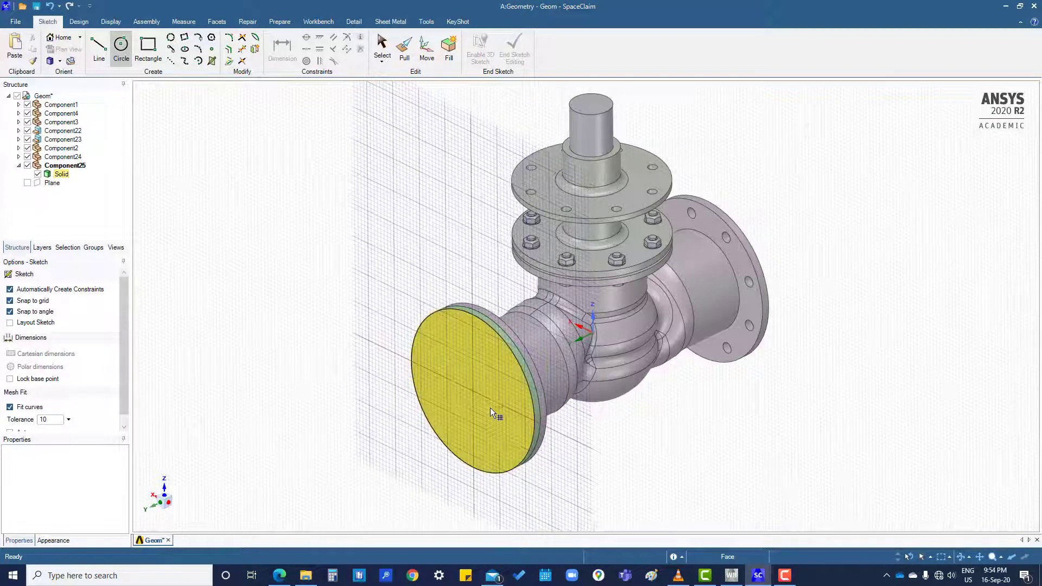
pyautogui.click(485, 387)
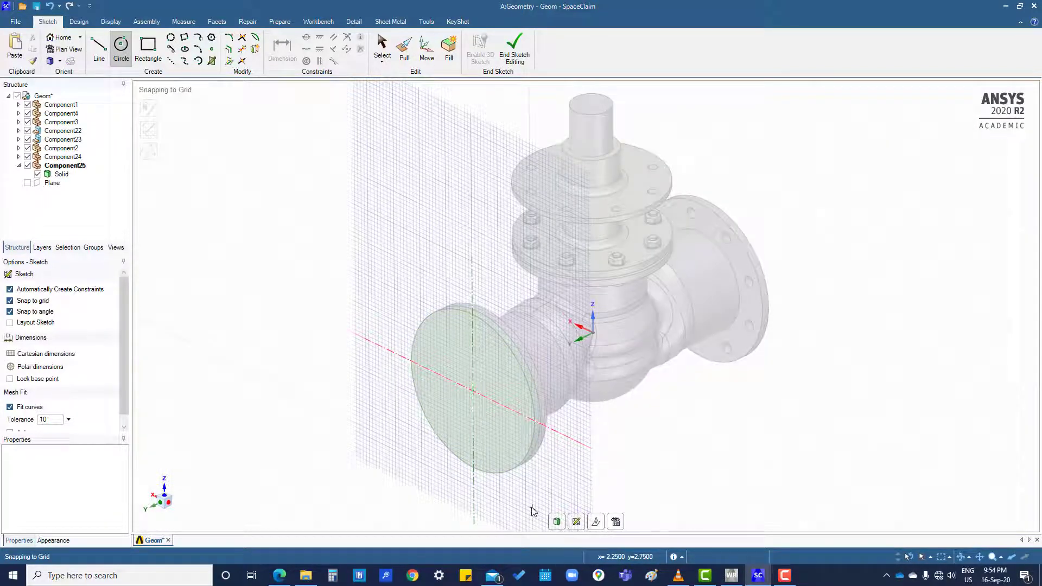
pyautogui.click(616, 522)
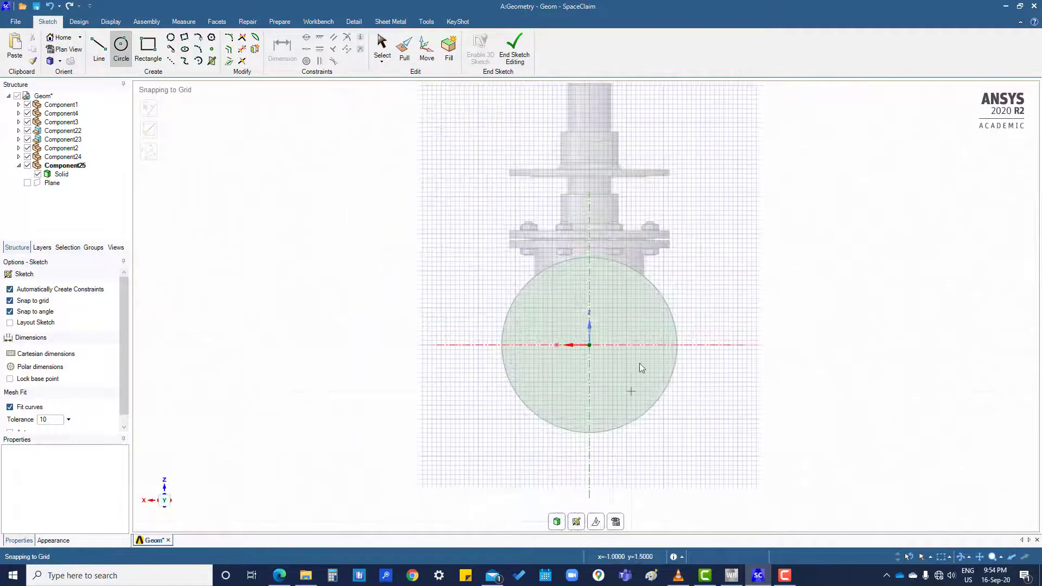
pyautogui.click(590, 344)
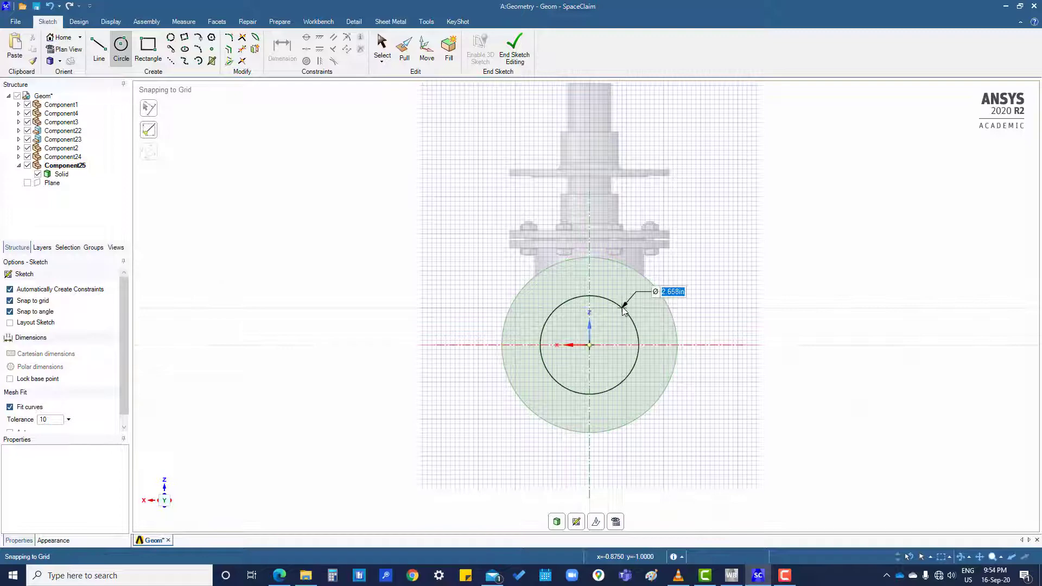
pyautogui.click(623, 308)
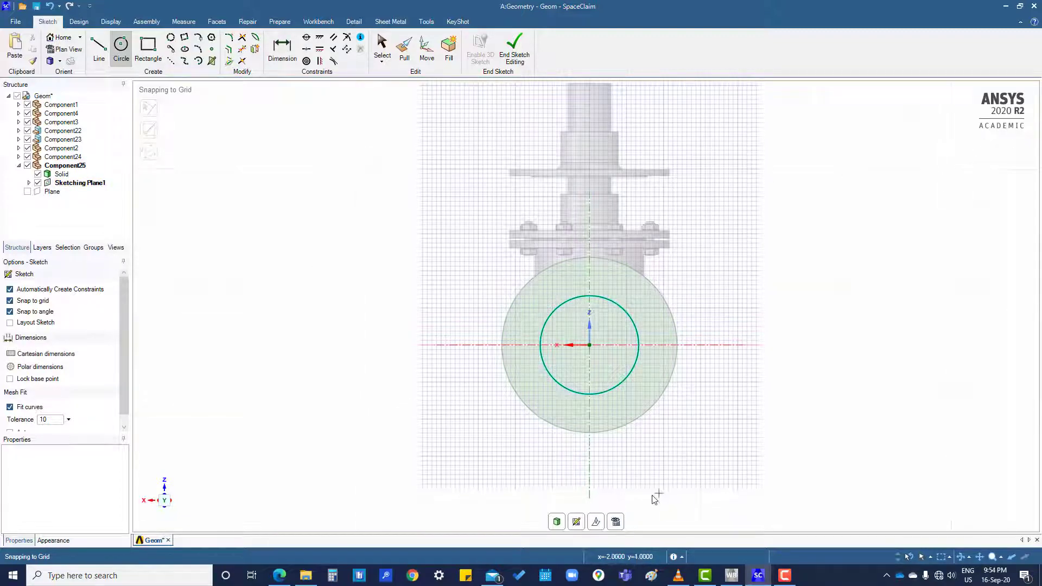
pyautogui.click(558, 522)
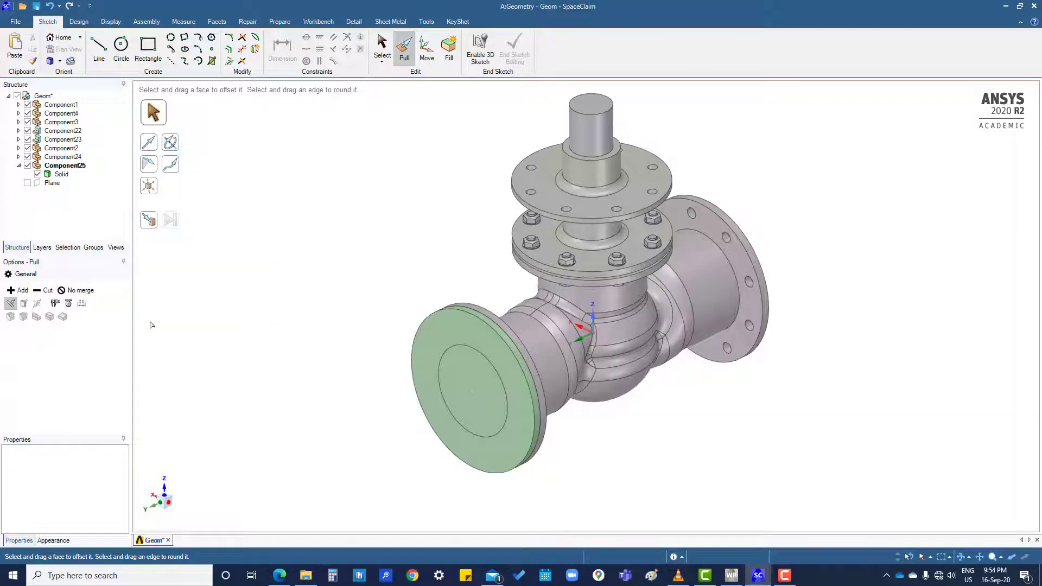
# - Cut the central circle through the disc with Pull to open a hole into the valve bore
pyautogui.click(45, 291)
pyautogui.click(484, 400)
pyautogui.moveTo(477, 397)
pyautogui.mouseDown()
pyautogui.moveTo(487, 395)
pyautogui.moveTo(455, 417)
pyautogui.moveTo(487, 394)
pyautogui.mouseUp()
pyautogui.click(337, 419)
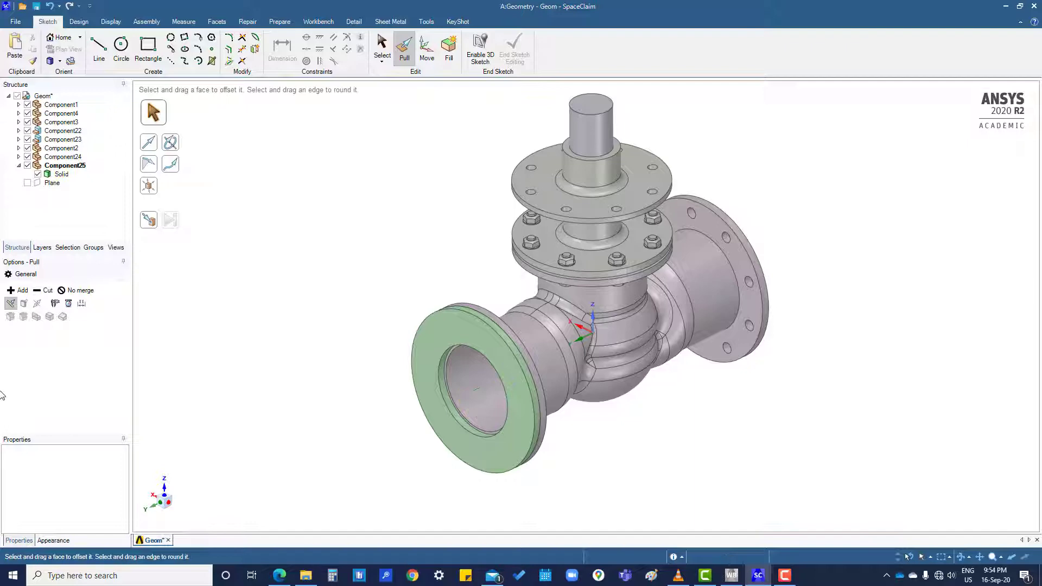
pyautogui.moveTo(341, 399); pyautogui.dragTo(411, 457, button='middle')
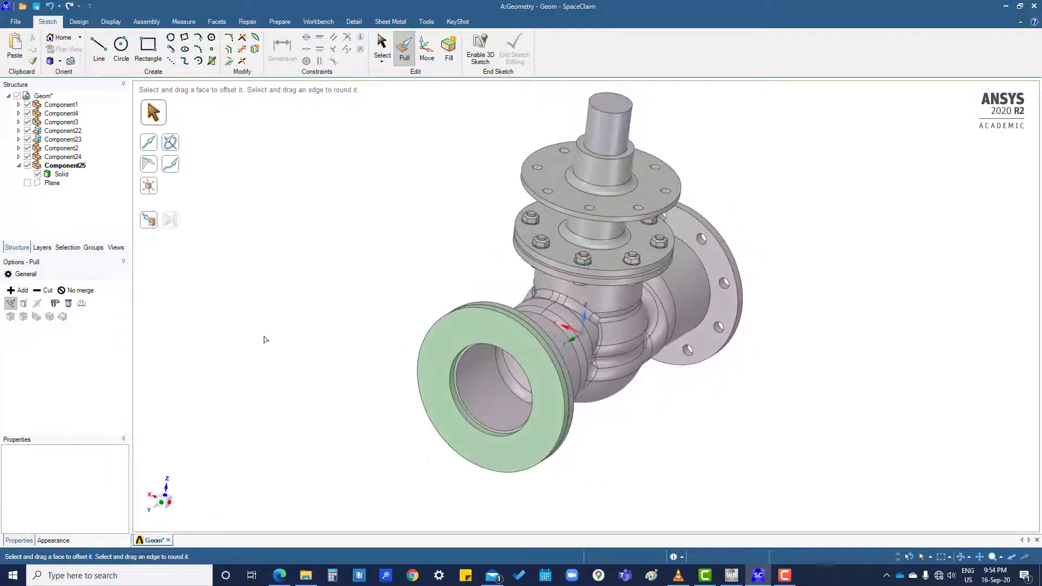
# - Make the top-level Geom assembly the active component again in place of Component25
pyautogui.click(70, 166)
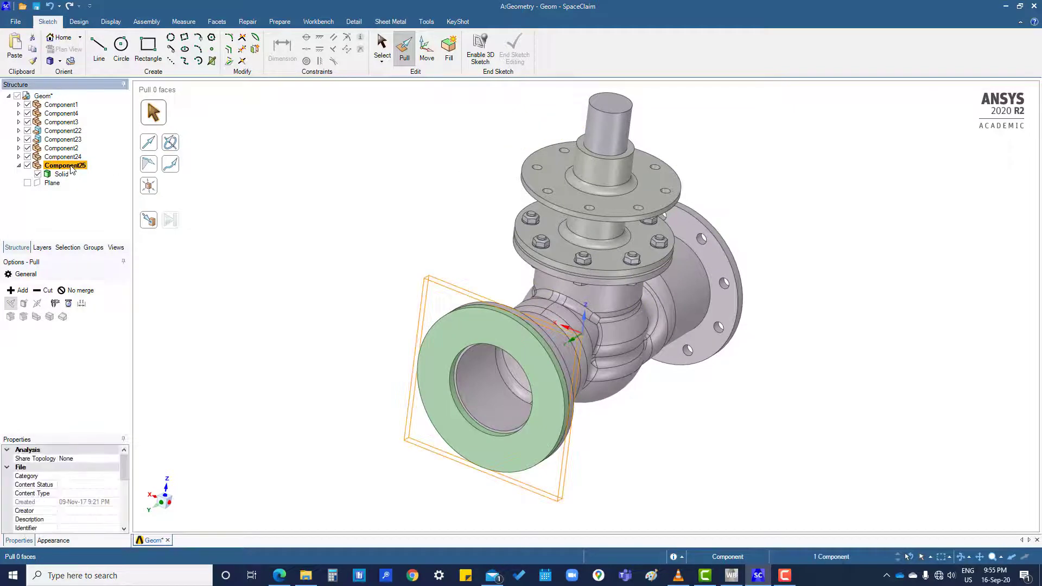
pyautogui.click(353, 445)
pyautogui.moveTo(352, 445); pyautogui.dragTo(140, 221, button='middle')
pyautogui.doubleClick(47, 97)
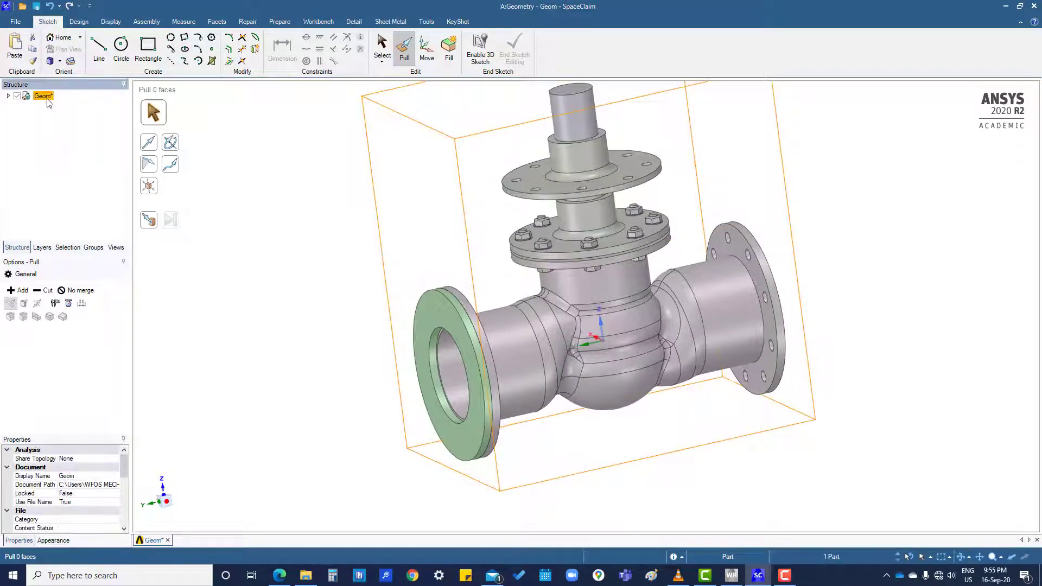
pyautogui.doubleClick(45, 96)
pyautogui.rightClick(44, 97)
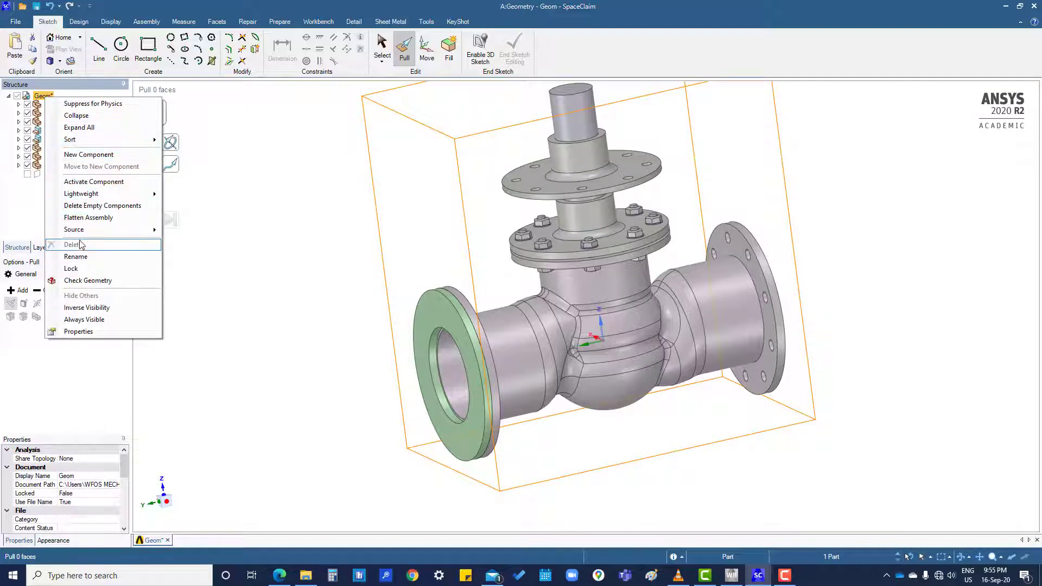
pyautogui.click(95, 185)
pyautogui.click(271, 262)
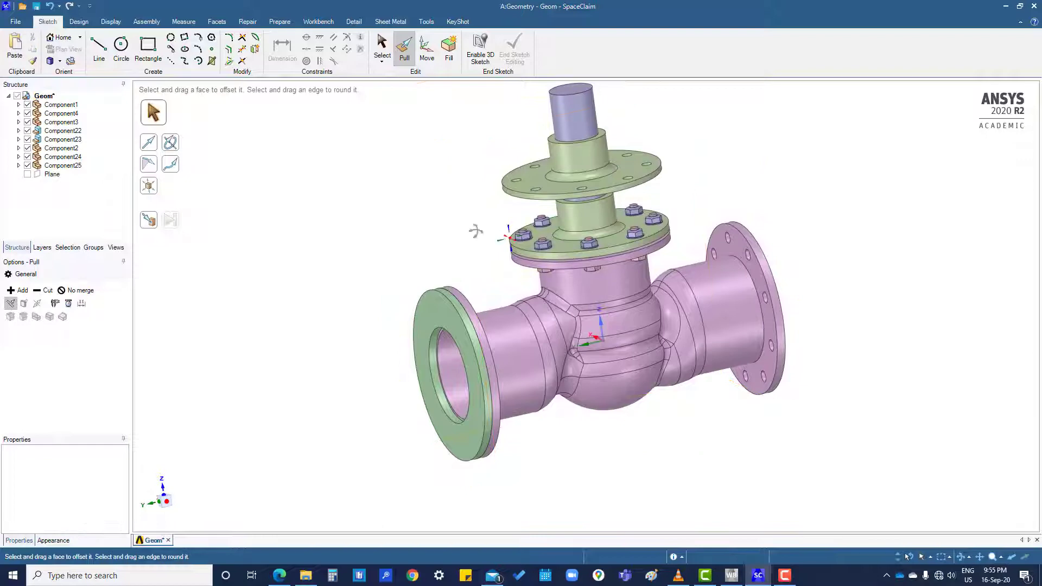
pyautogui.moveTo(475, 231); pyautogui.dragTo(505, 264, button='middle')
pyautogui.click(490, 363)
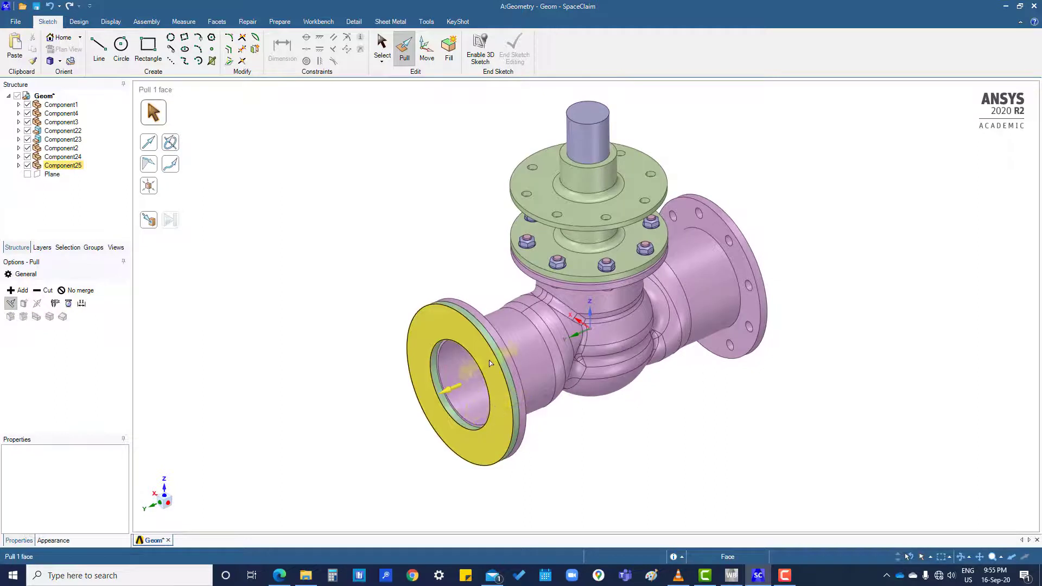
pyautogui.click(730, 519)
pyautogui.click(494, 390)
pyautogui.click(795, 272)
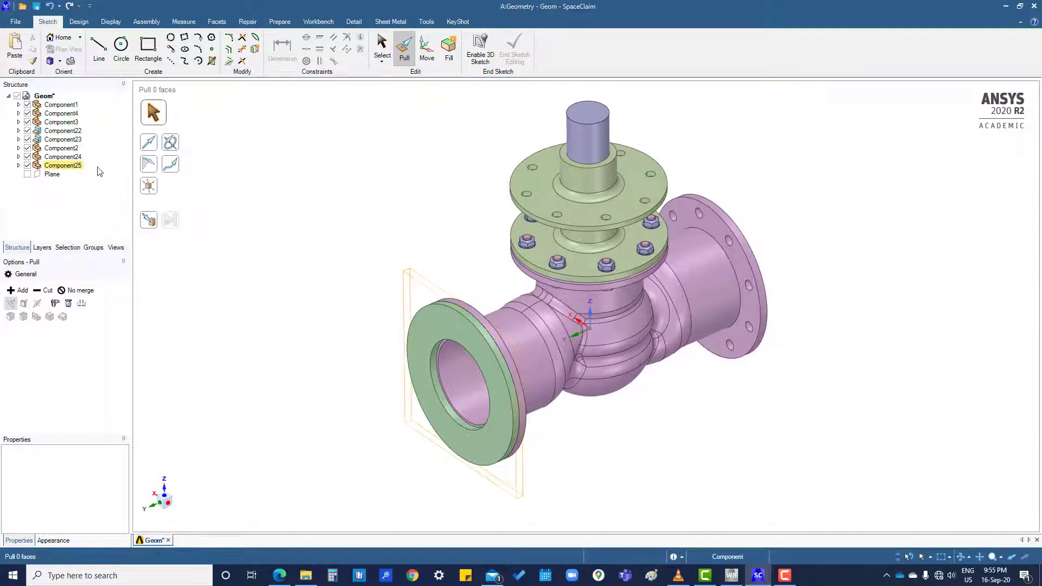
pyautogui.click(425, 335)
pyautogui.click(409, 327)
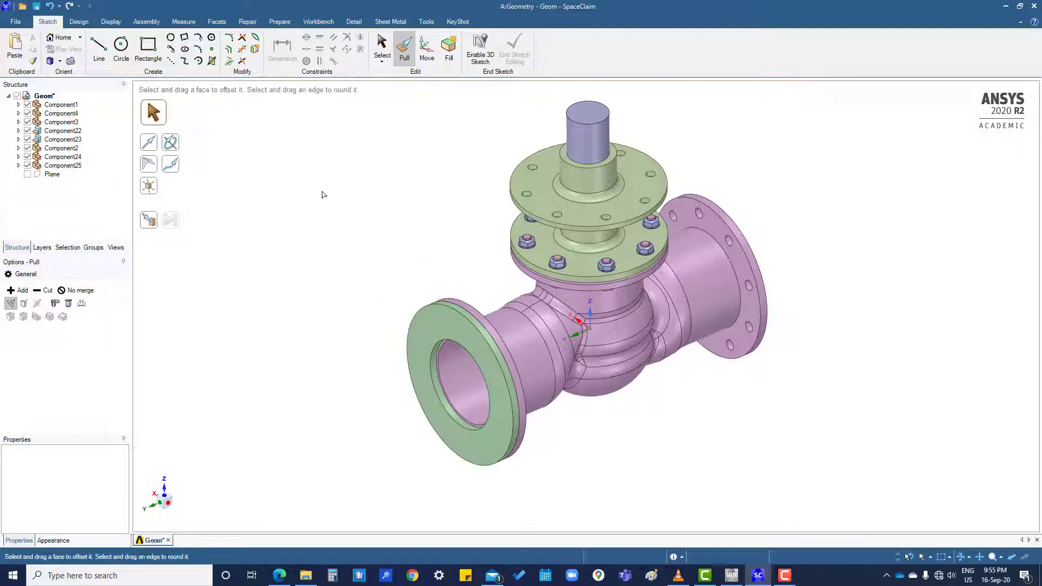
# - Select the ring's whole solid body and use Move to place a copy about 10.12 in along the pipe axis, beyond the opposite flange
pyautogui.press('s')
pyautogui.click(444, 333)
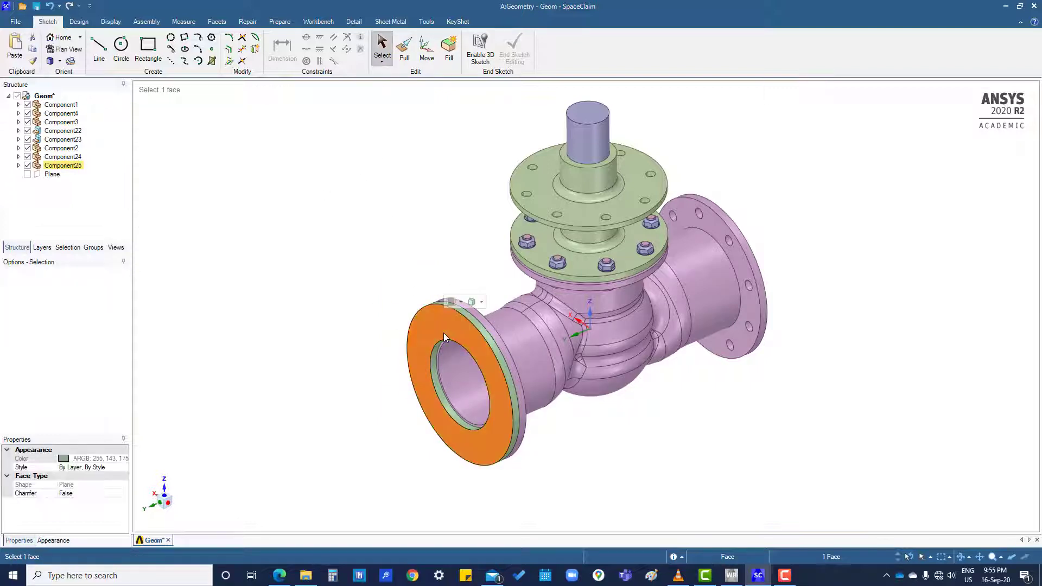
pyautogui.tripleClick(444, 334)
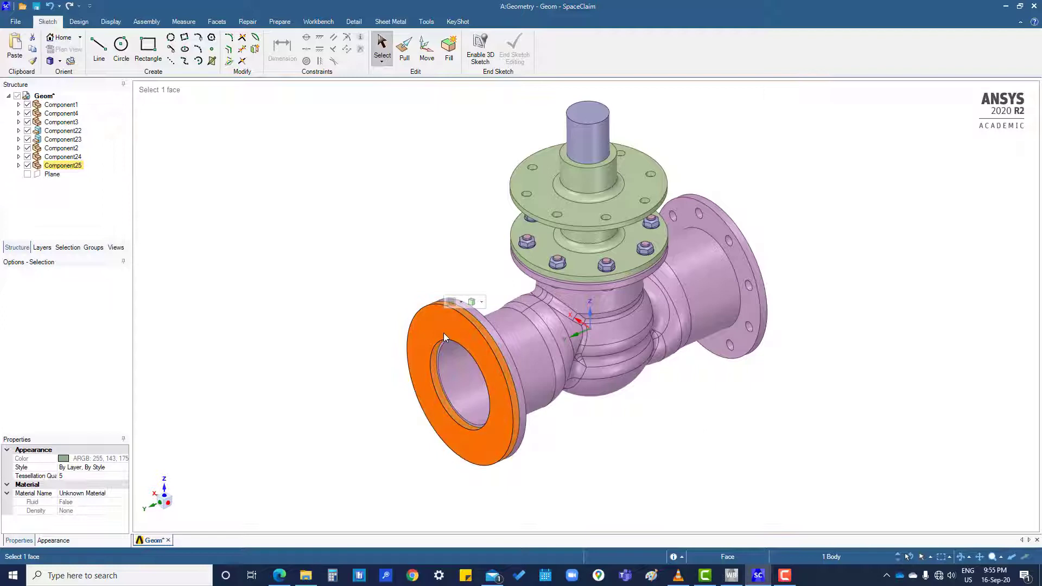
pyautogui.press('Escape')
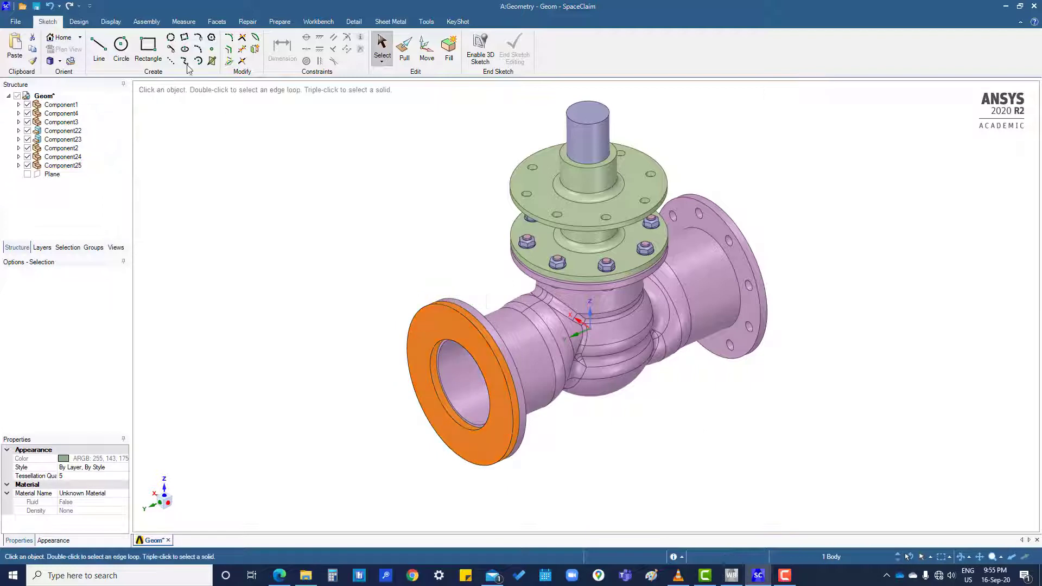
pyautogui.click(80, 21)
pyautogui.click(48, 21)
pyautogui.click(427, 48)
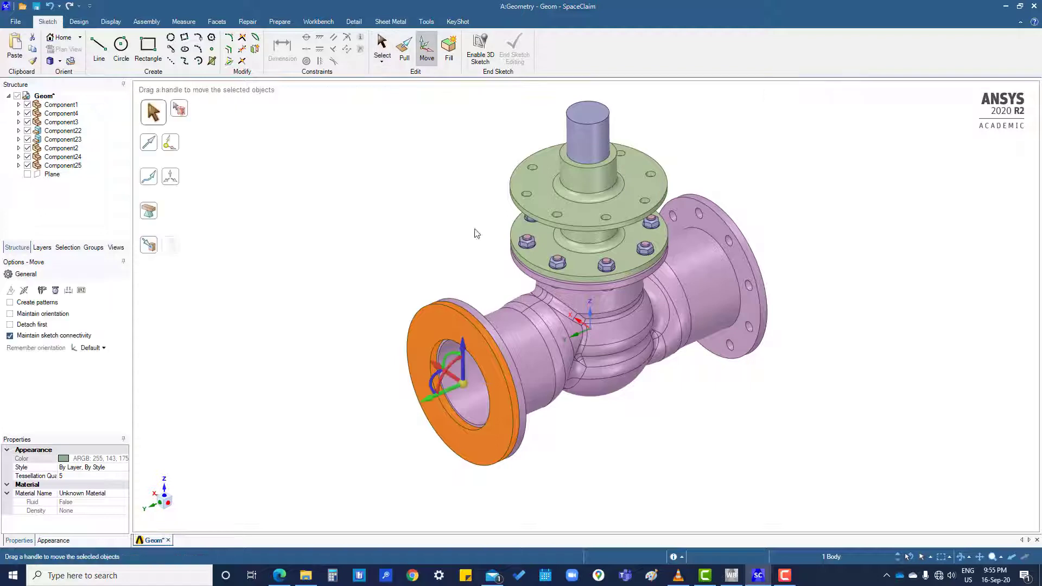
pyautogui.keyDown('ctrl'); pyautogui.moveTo(441, 396); pyautogui.dragTo(744, 300); pyautogui.keyUp('ctrl')
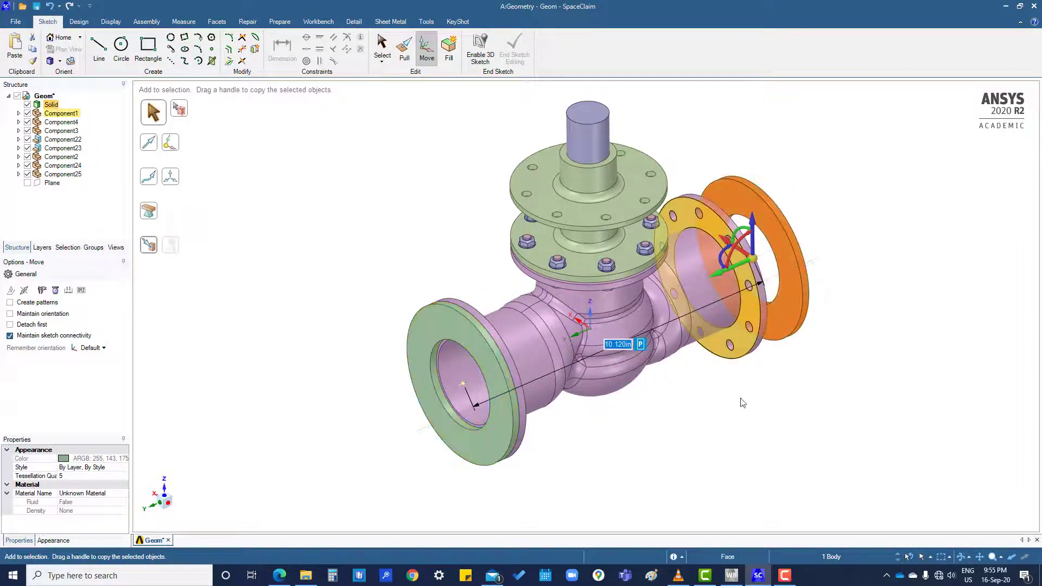
pyautogui.click(668, 457)
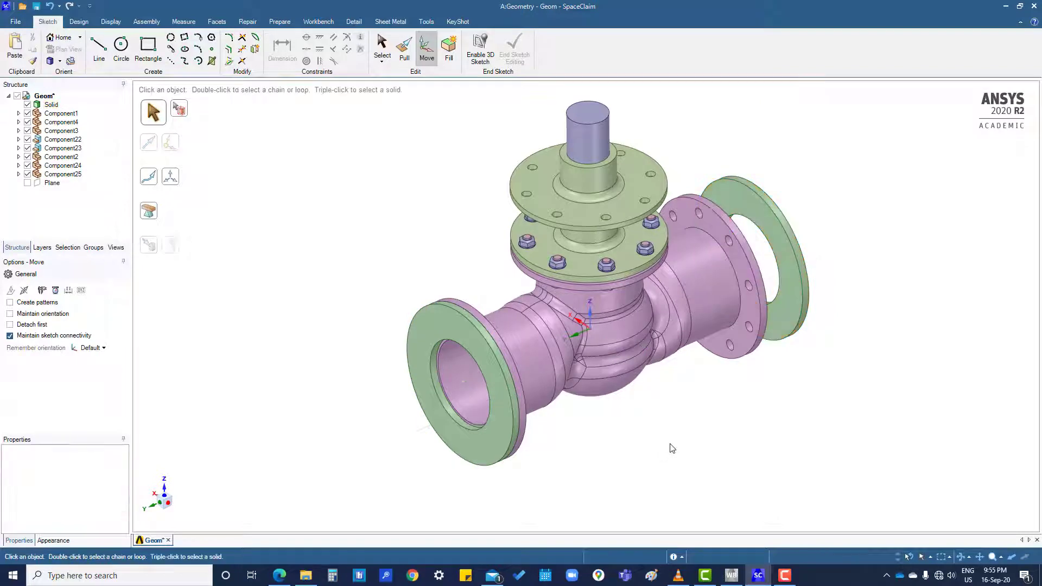
# - Thicken the copied ring body by pulling its outer face about 0.71 in away from the valve
pyautogui.moveTo(787, 329); pyautogui.dragTo(750, 212, button='middle')
pyautogui.click(760, 198)
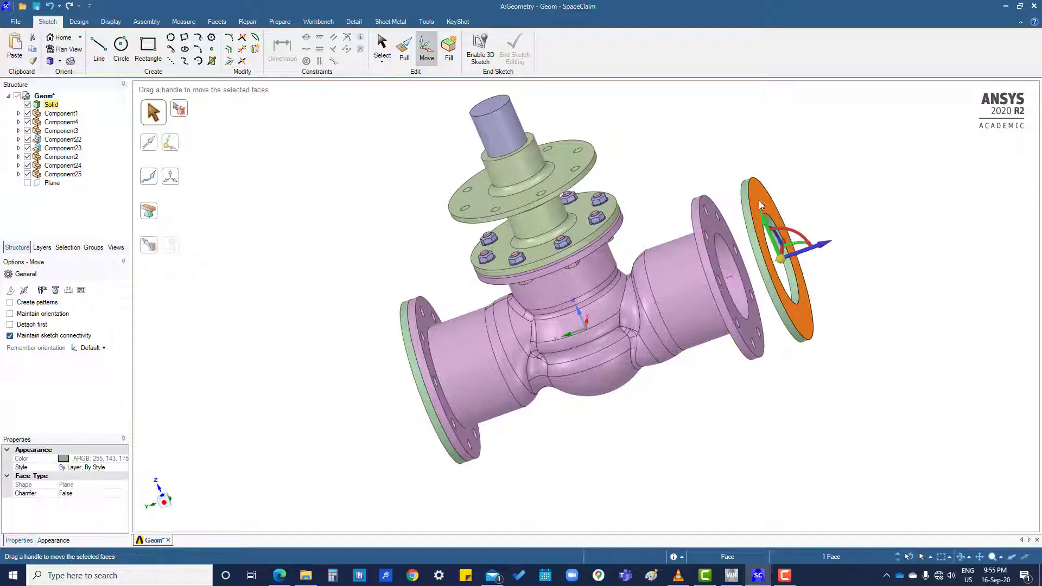
pyautogui.click(402, 53)
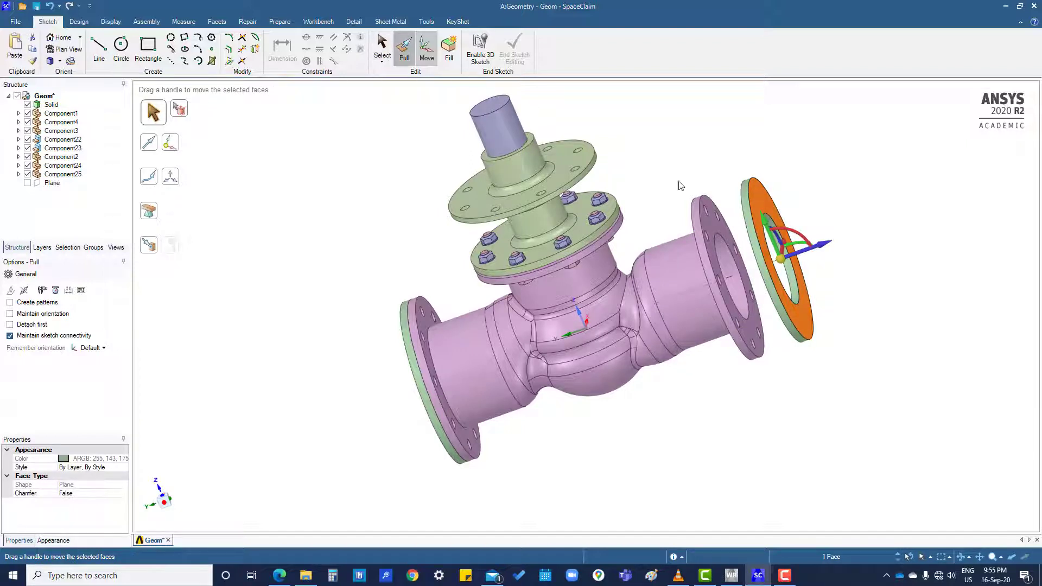
pyautogui.moveTo(803, 248)
pyautogui.mouseDown()
pyautogui.moveTo(811, 255)
pyautogui.moveTo(803, 233)
pyautogui.moveTo(814, 242)
pyautogui.mouseUp()
pyautogui.moveTo(344, 265); pyautogui.dragTo(414, 226, button='middle')
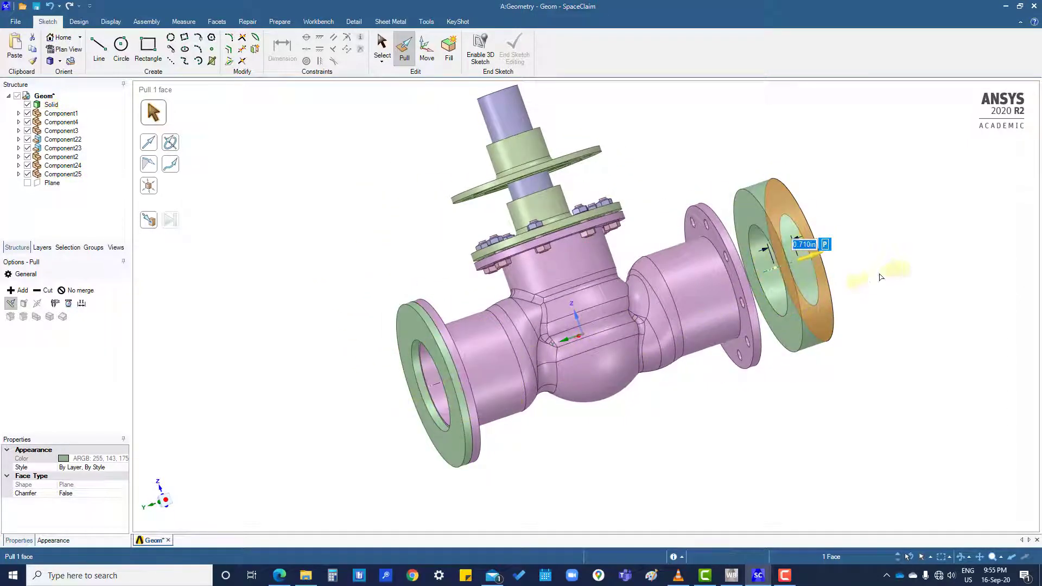
pyautogui.moveTo(857, 281); pyautogui.dragTo(852, 331, button='middle')
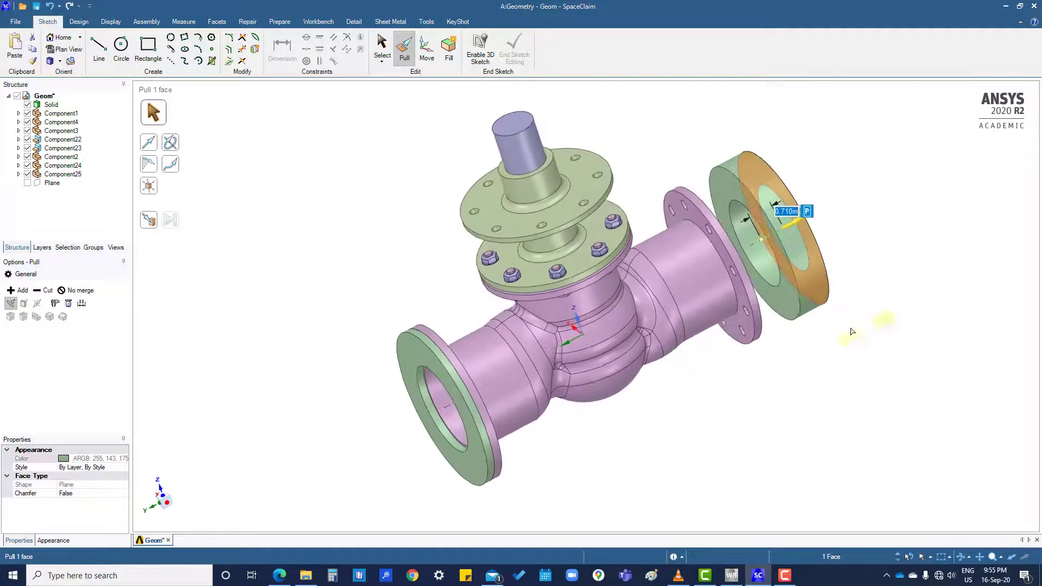
pyautogui.press('Escape')
pyautogui.press('Escape')
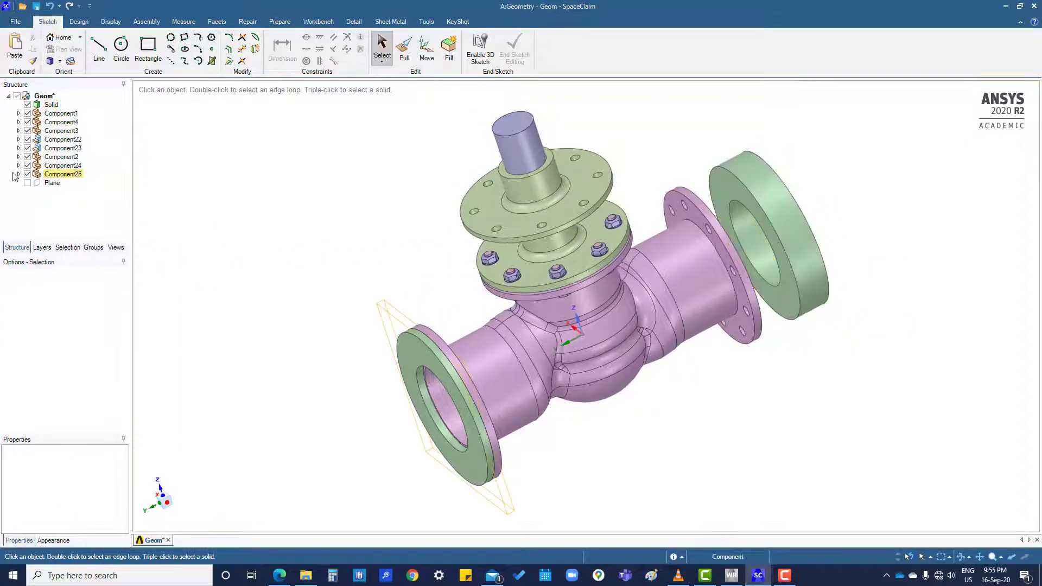
# - Undo the copied ring body's thickening and the body copy itself, and clear the selection
pyautogui.click(18, 174)
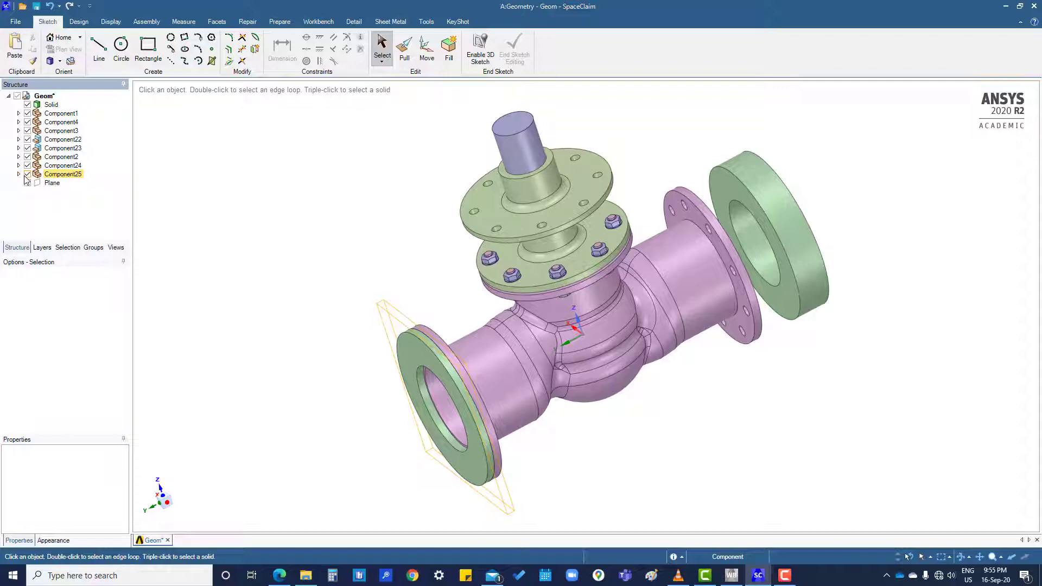
pyautogui.press('ctrl')
pyautogui.hotkey('ctrl', 'z')
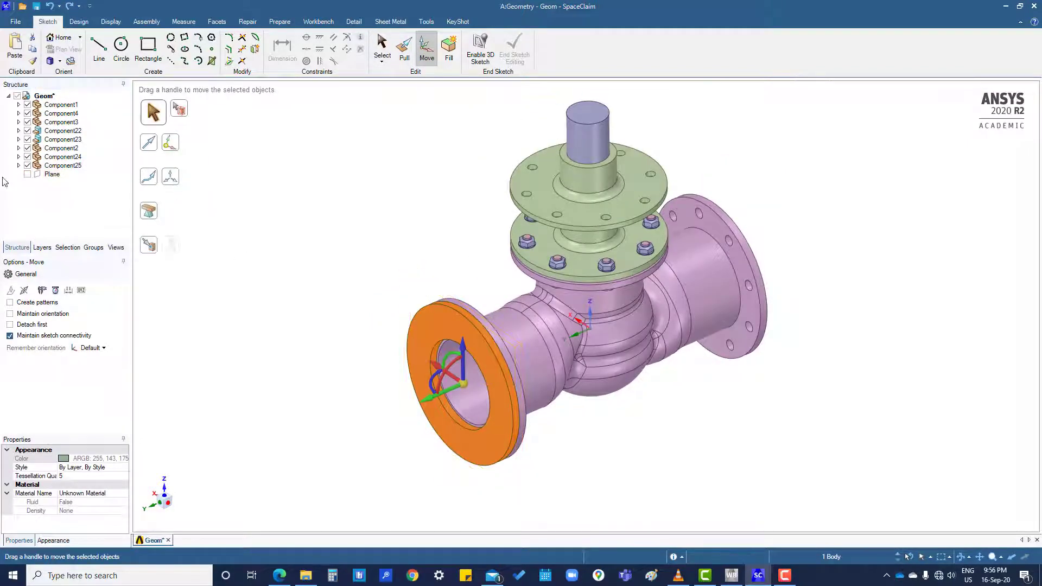
pyautogui.click(281, 239)
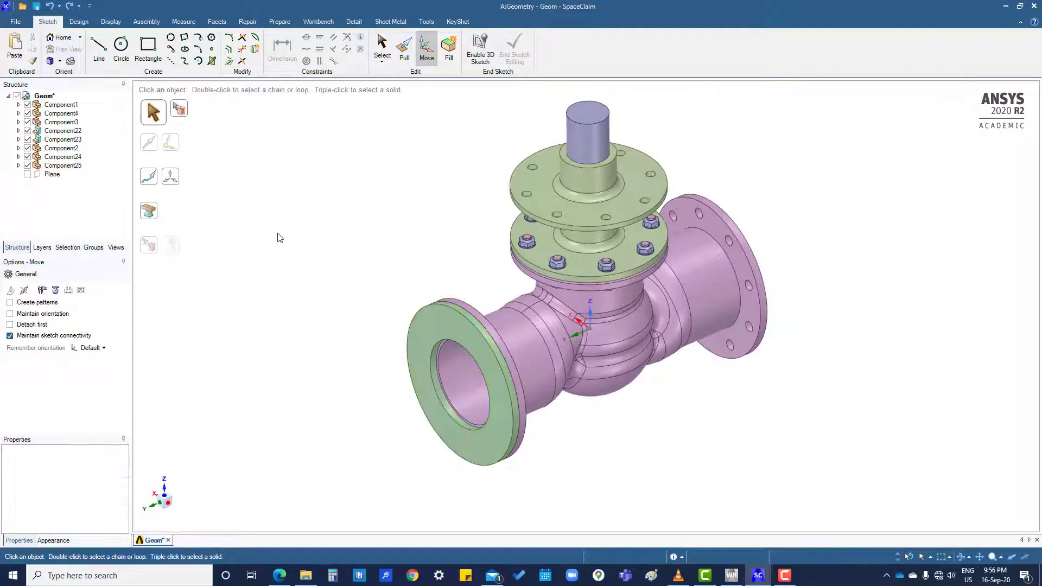
# - Copy Component25 as a whole component along the pipe axis with Move, placing it beyond the opposite flange
pyautogui.click(66, 167)
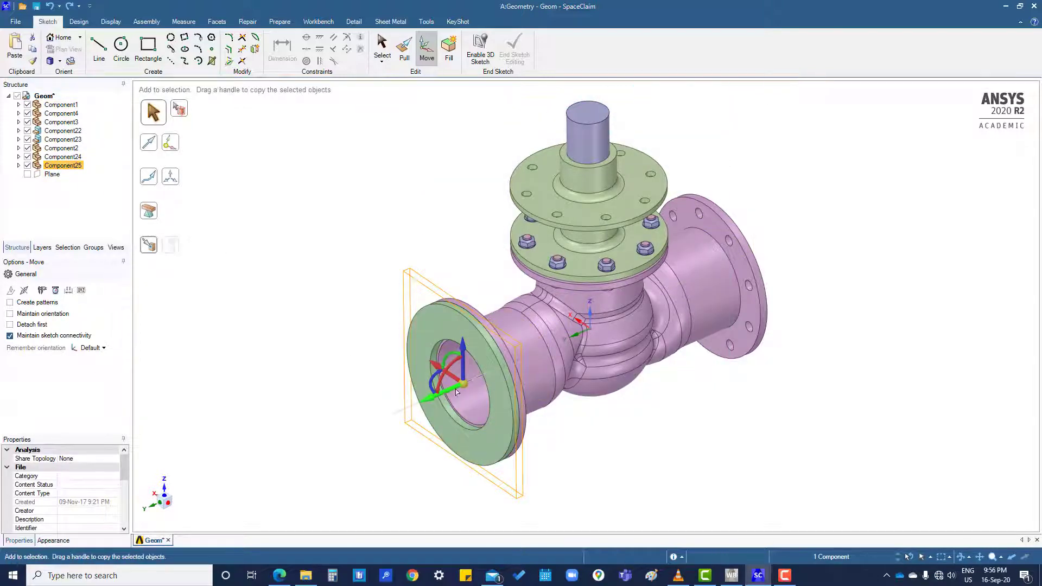
pyautogui.keyDown('ctrl'); pyautogui.moveTo(444, 395); pyautogui.dragTo(747, 298); pyautogui.keyUp('ctrl')
pyautogui.click(742, 426)
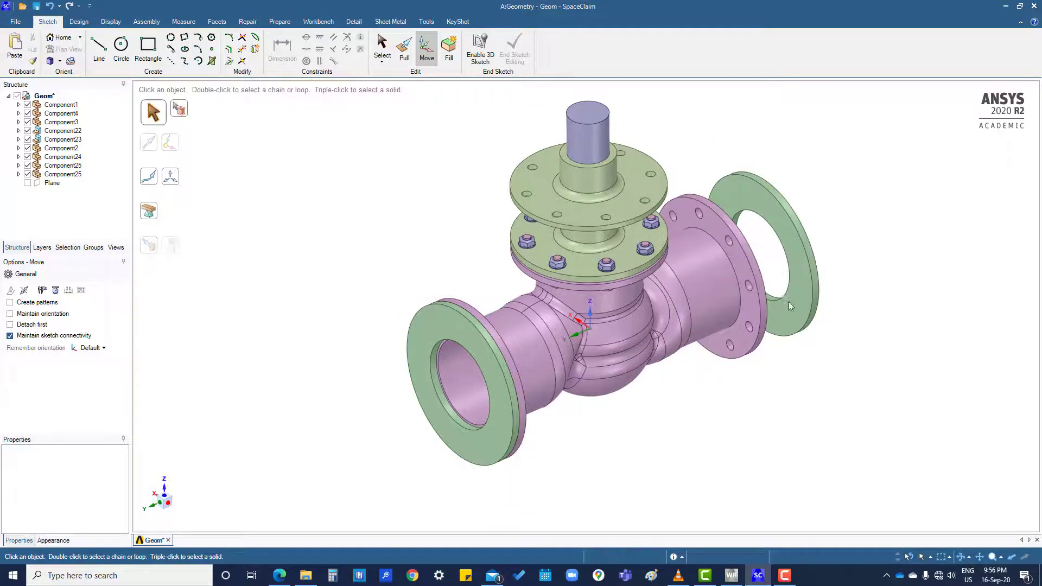
# - Thicken the copied Component25 ring by pulling its valve-side face toward the flange
pyautogui.click(799, 285)
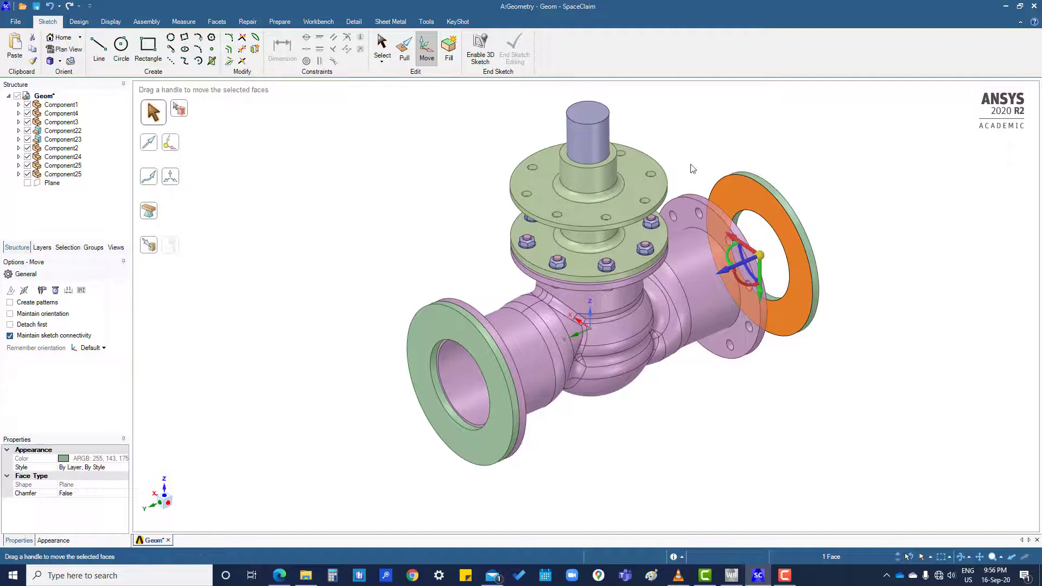
pyautogui.click(404, 47)
pyautogui.moveTo(769, 256)
pyautogui.mouseDown()
pyautogui.moveTo(786, 239)
pyautogui.moveTo(760, 274)
pyautogui.mouseUp()
pyautogui.click(801, 429)
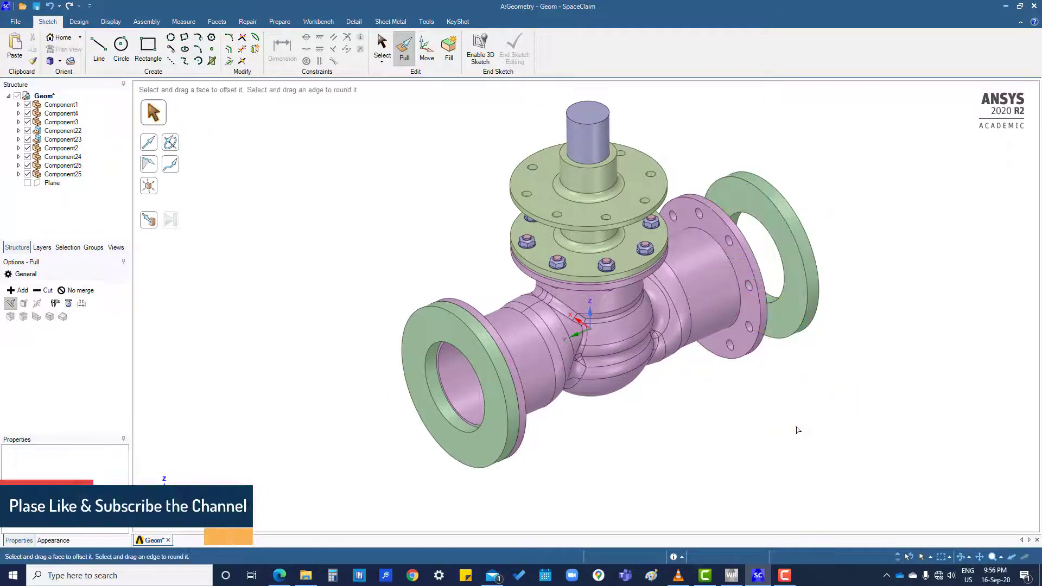